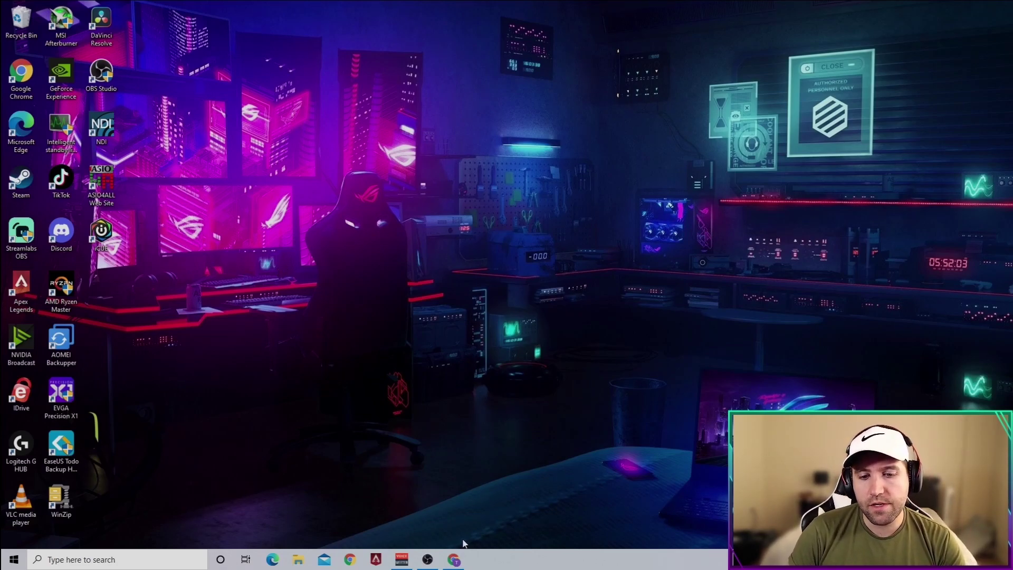
# - Look over the DaVinci Resolve download page and its download options in the browser
pyautogui.click(455, 561)
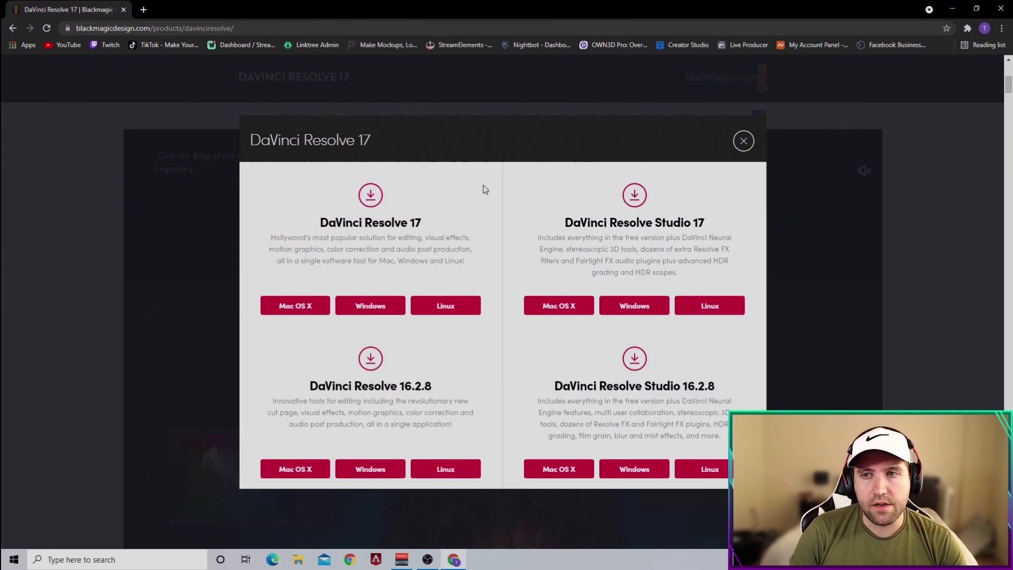
pyautogui.click(744, 141)
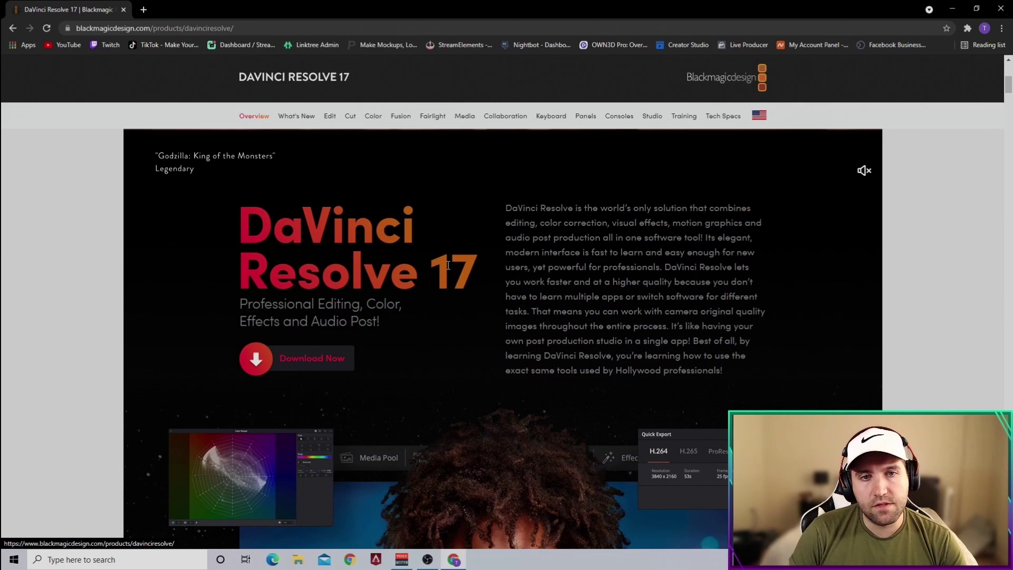
pyautogui.click(297, 357)
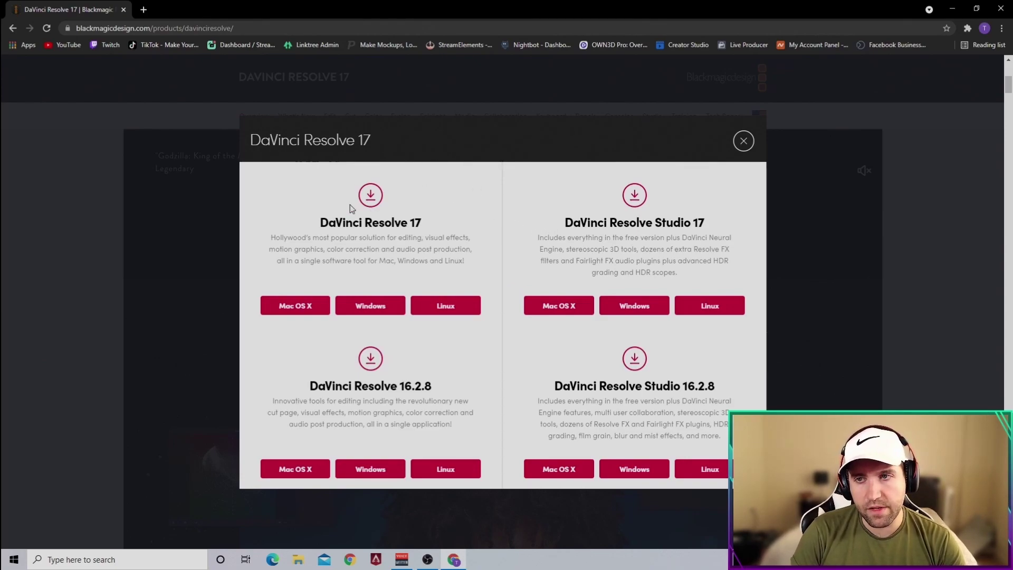
pyautogui.click(743, 147)
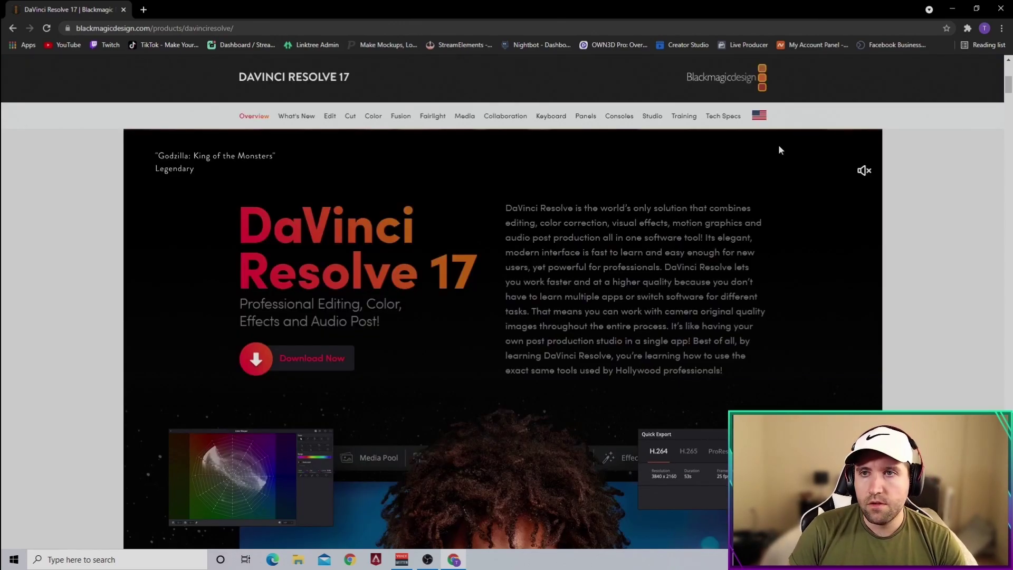
# - Minimize the browser, launch DaVinci Resolve 17, and open Untitled Project
pyautogui.click(952, 8)
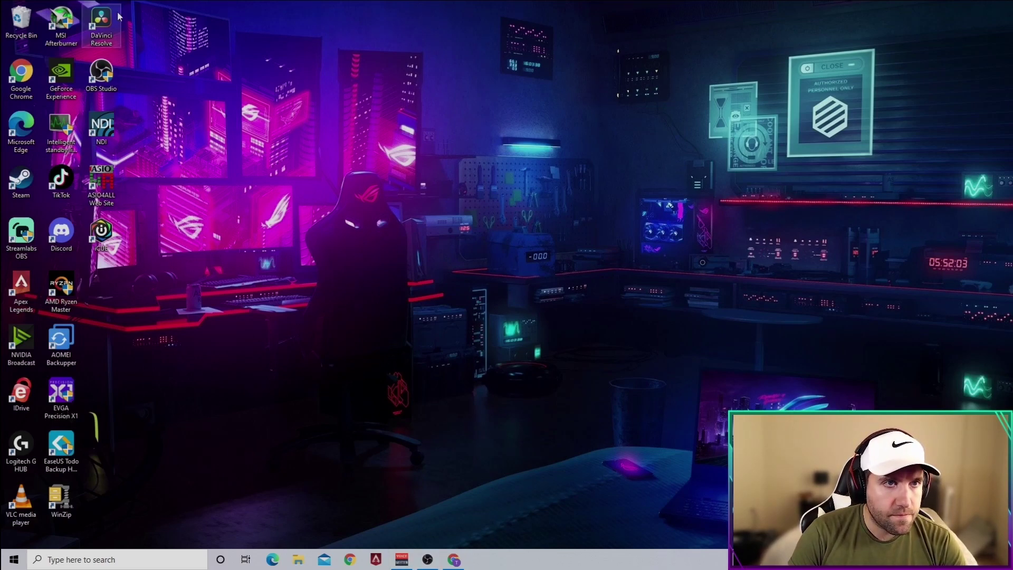
pyautogui.doubleClick(101, 24)
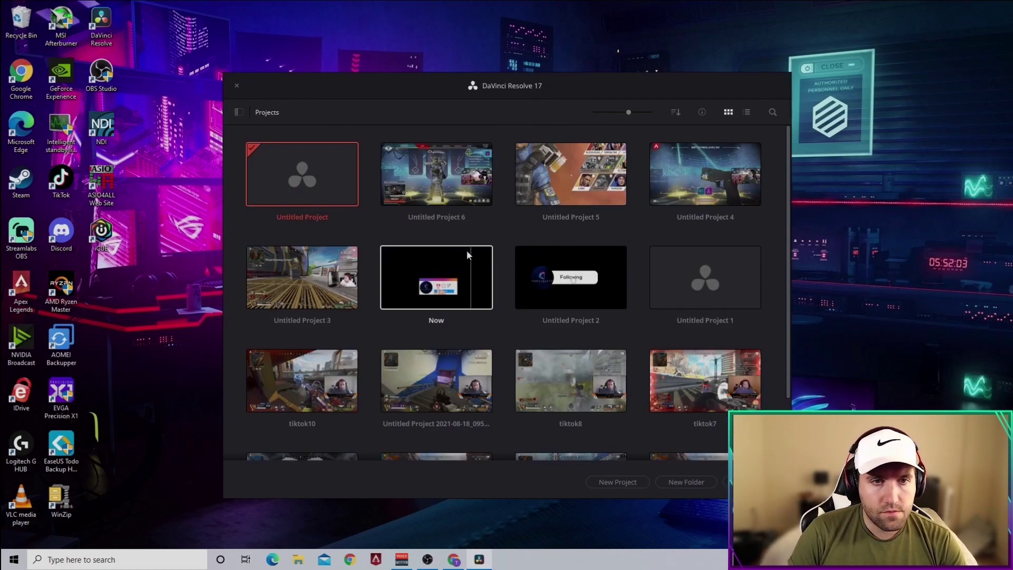
pyautogui.doubleClick(315, 181)
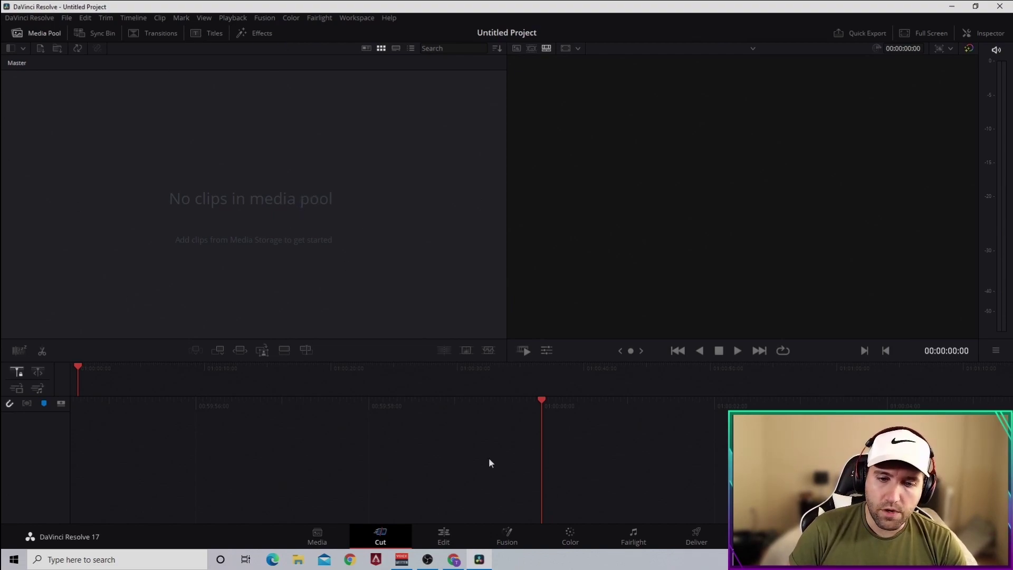
# - Switch Untitled Project to the Edit page with its empty timeline and media pool
pyautogui.click(443, 537)
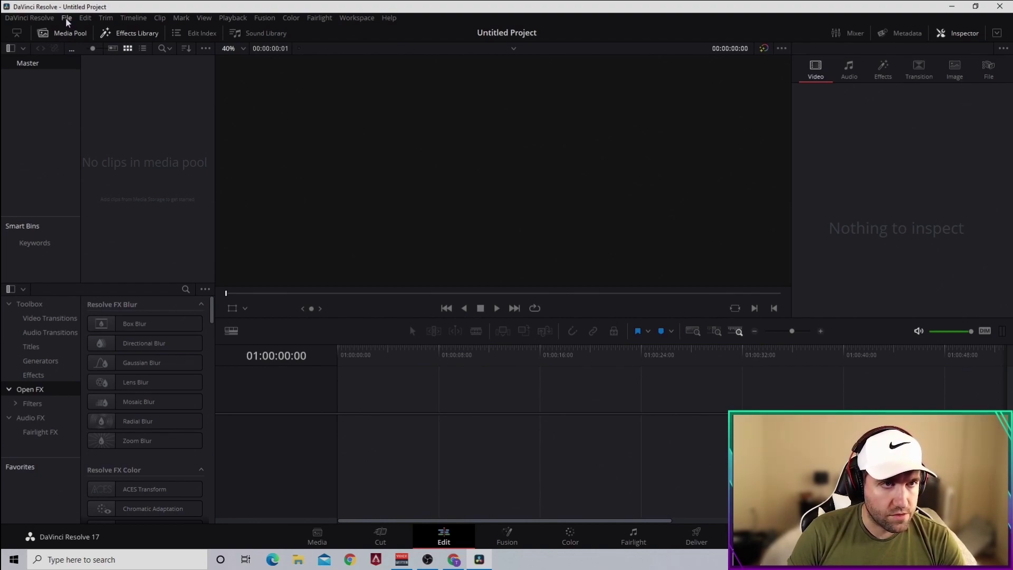
# - Import Example.mp4 through File > Import > Media and change the project frame rate to match
pyautogui.click(67, 20)
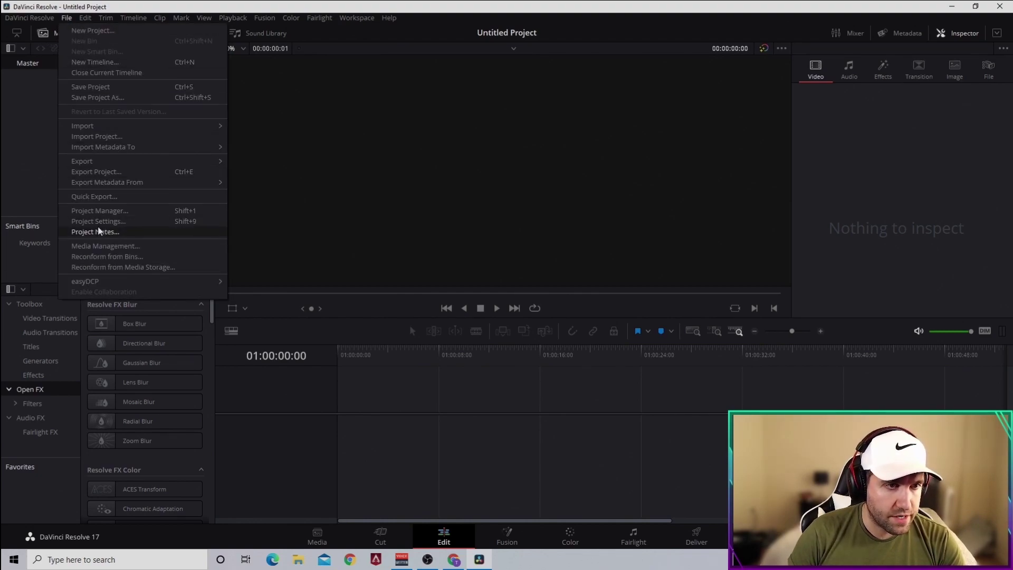
pyautogui.moveTo(100, 129)
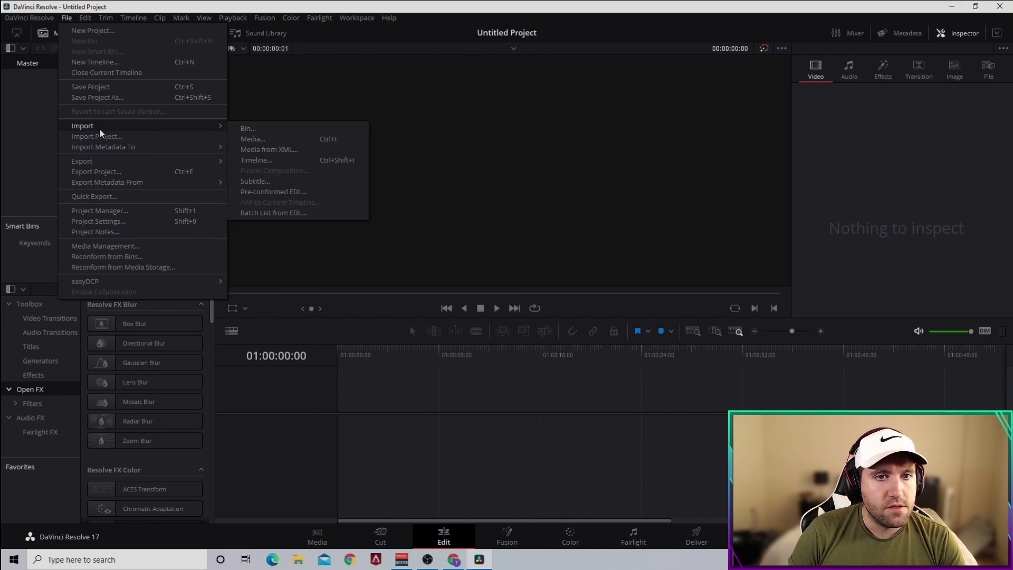
pyautogui.click(255, 140)
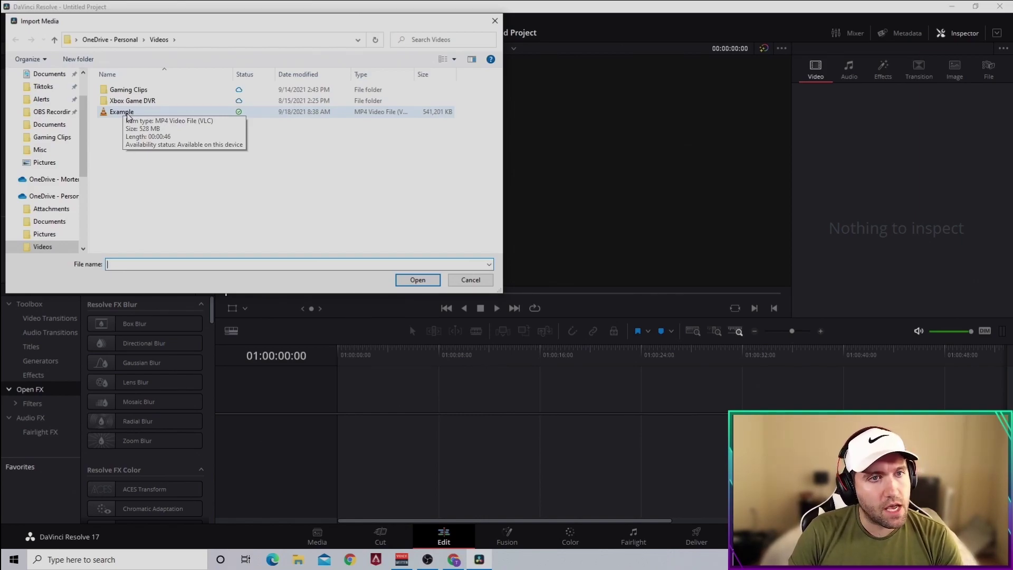
pyautogui.click(128, 114)
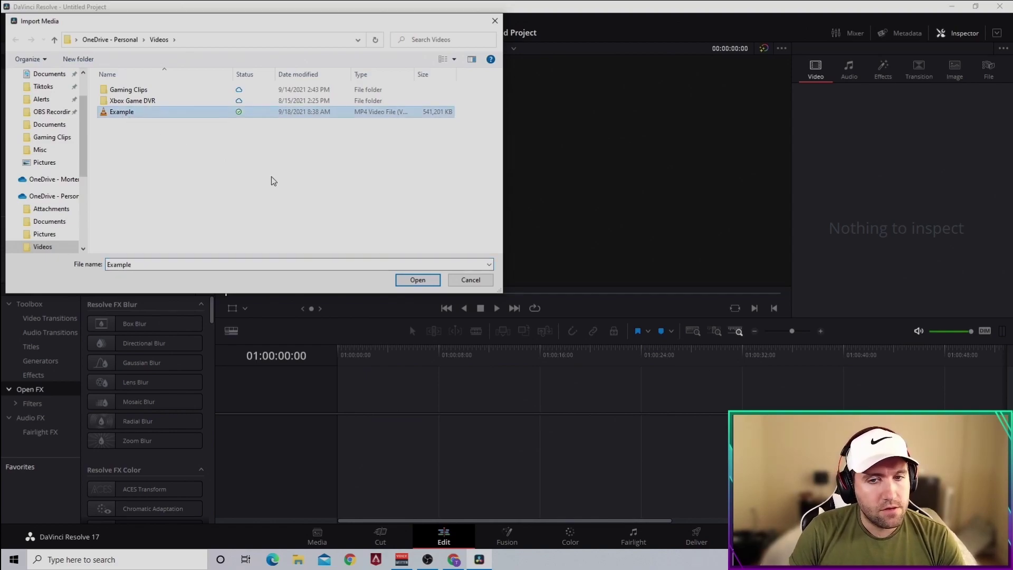
pyautogui.click(418, 280)
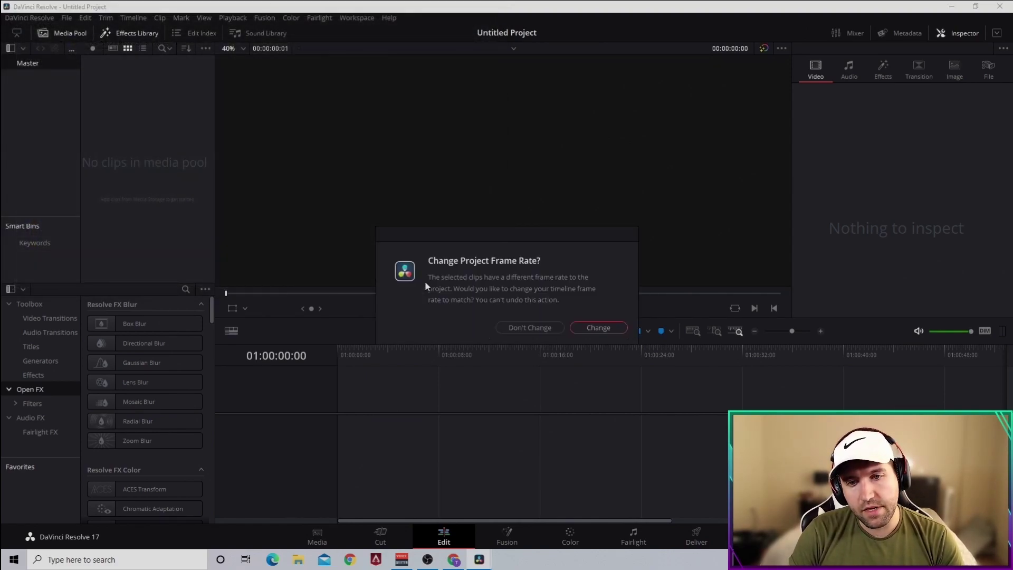
pyautogui.click(602, 329)
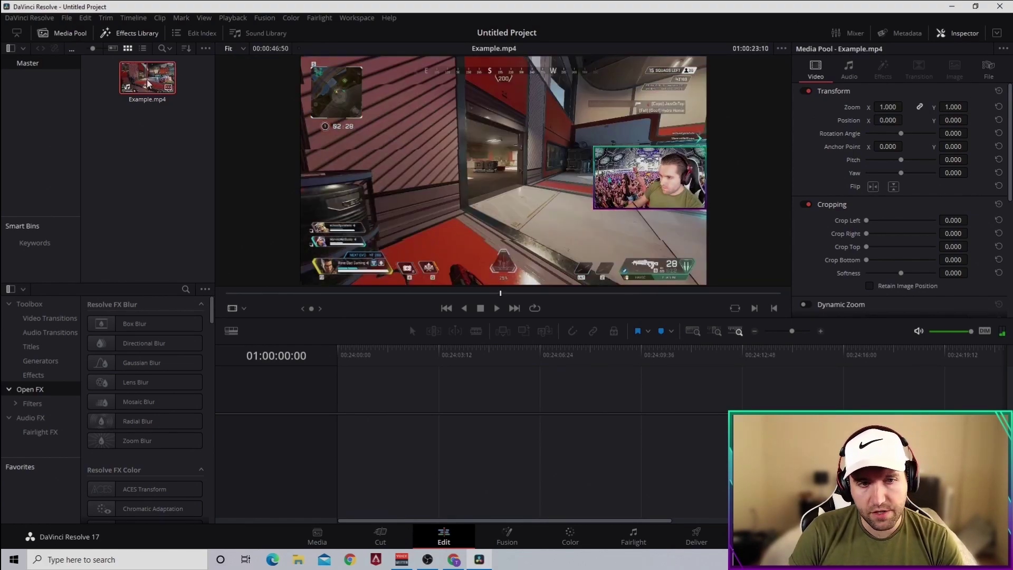
# - Drop Example.mp4 onto a new Timeline 1 and align its video and audio to 0
pyautogui.moveTo(152, 92); pyautogui.dragTo(350, 437)
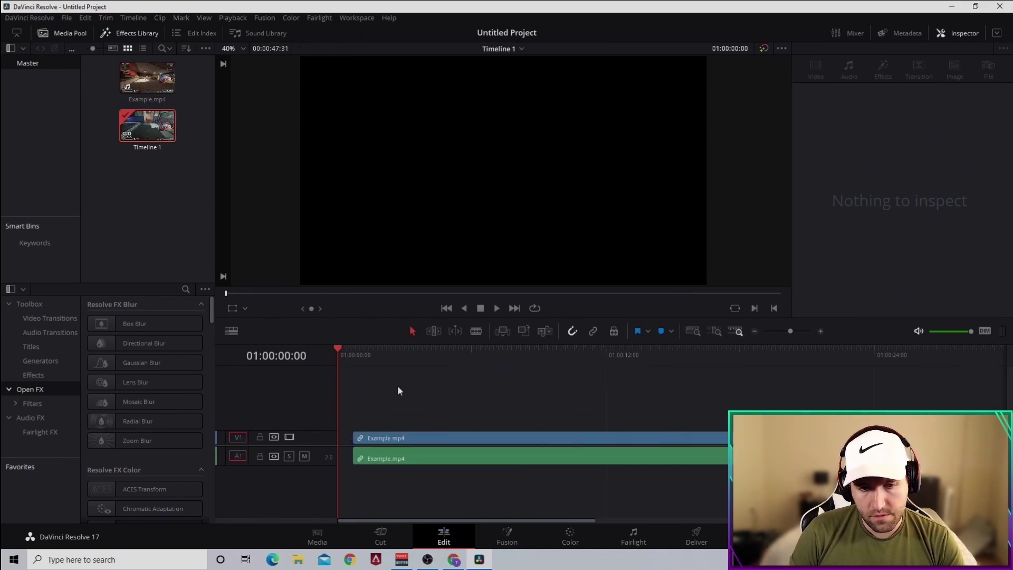
pyautogui.click(363, 437)
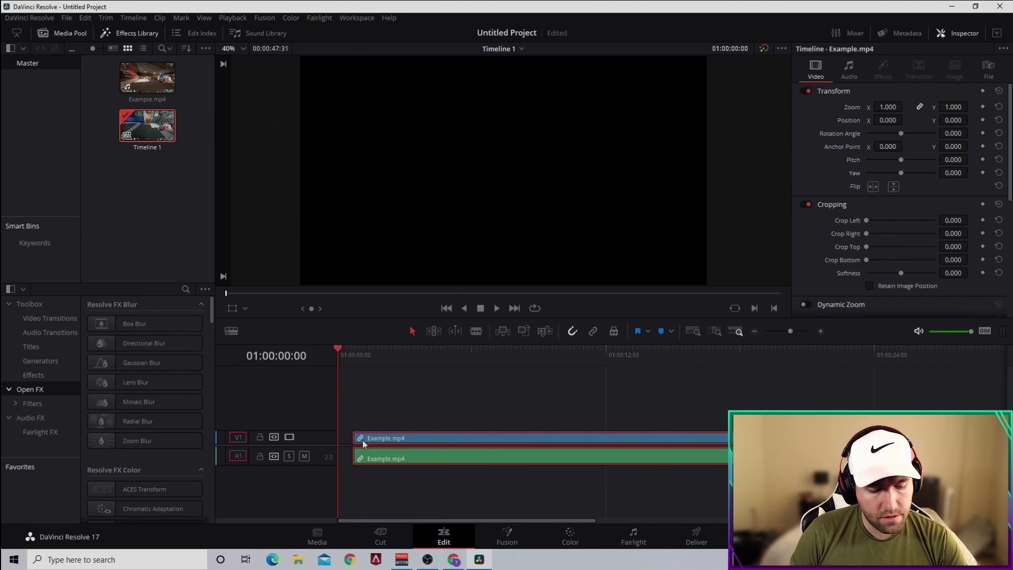
pyautogui.moveTo(367, 438); pyautogui.dragTo(352, 438)
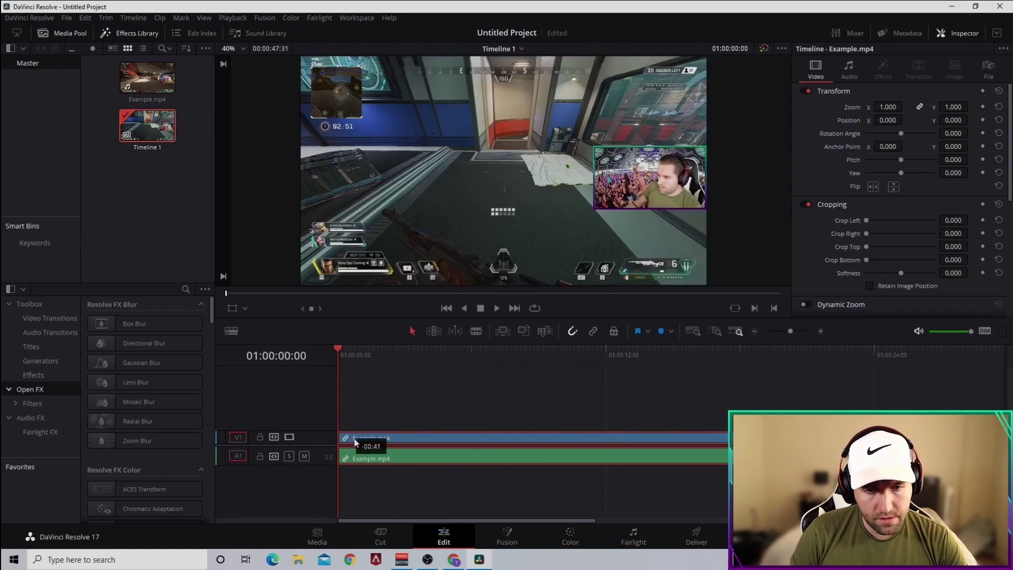
pyautogui.click(362, 412)
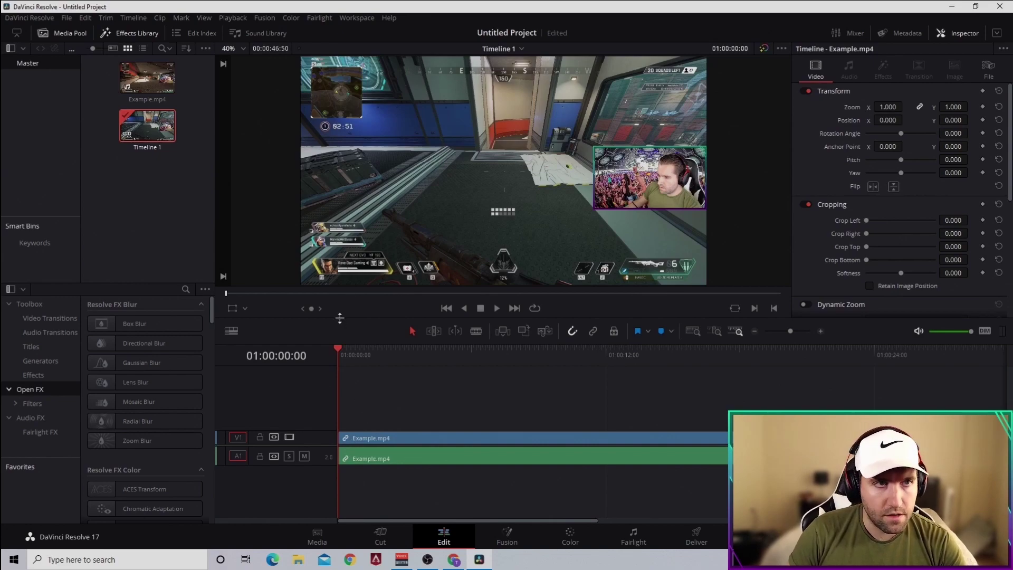
# - Set the Master Settings timeline resolution to 1080 x 1920 and save the project settings
pyautogui.click(67, 18)
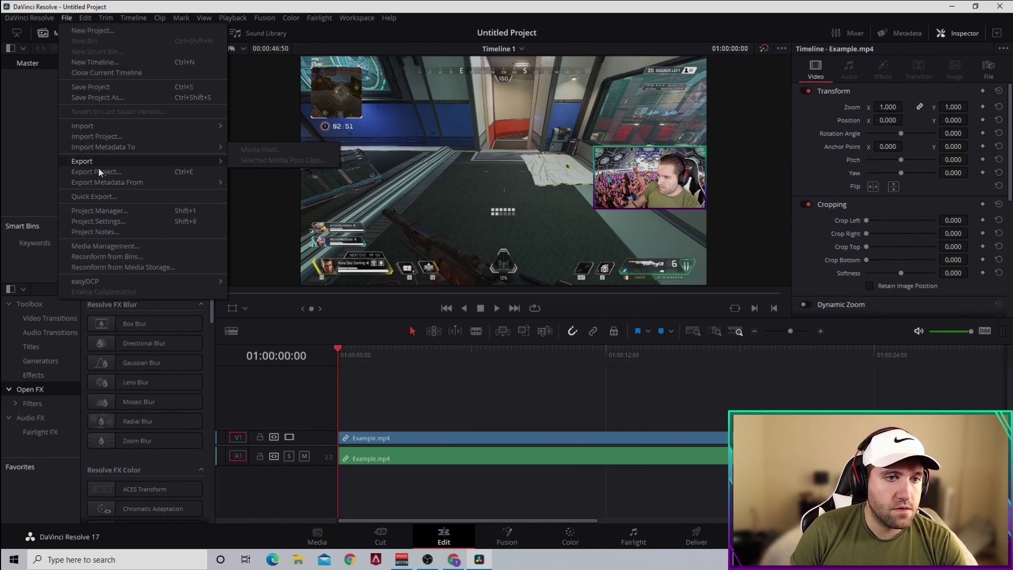
pyautogui.click(93, 222)
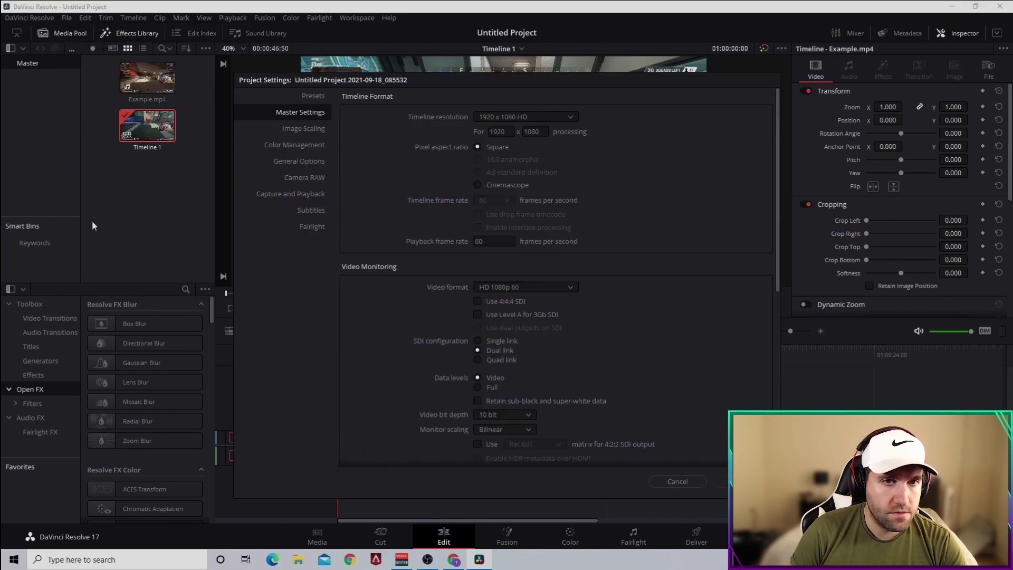
pyautogui.click(510, 132)
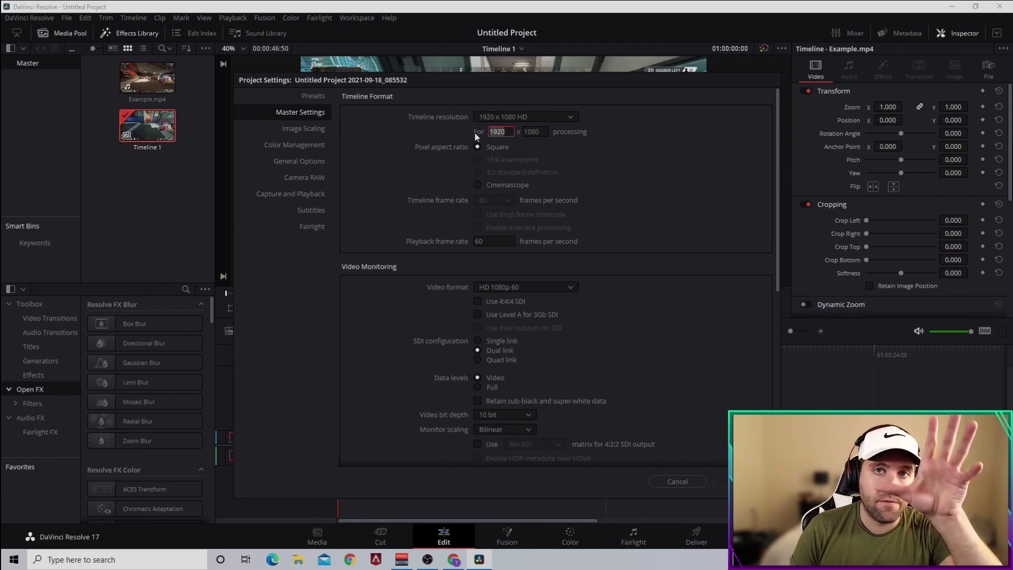
pyautogui.hotkey('ctrl', 'a')
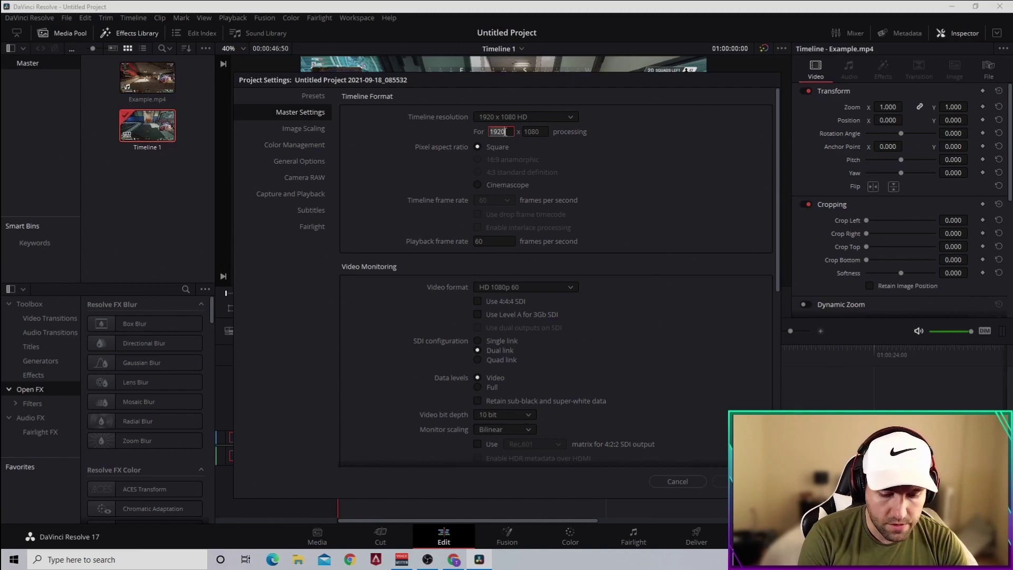
pyautogui.write('1080')
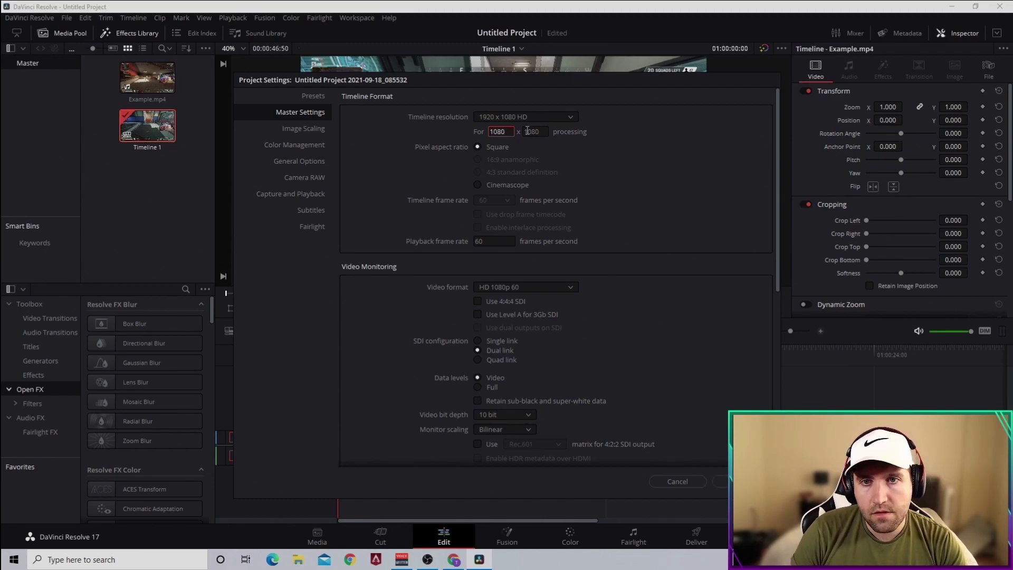
pyautogui.click(527, 132)
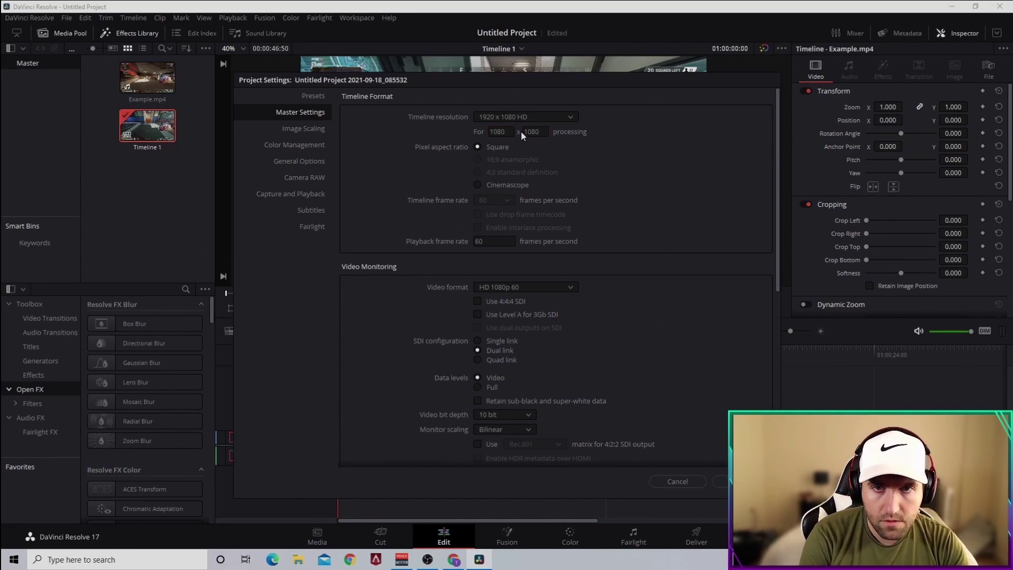
pyautogui.click(524, 131)
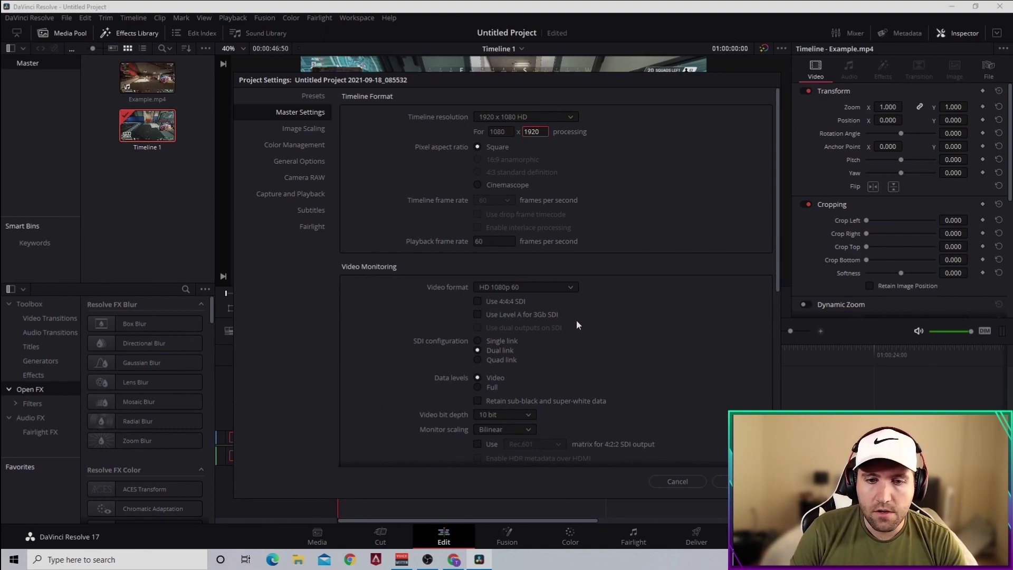
pyautogui.scroll(-3, 577, 320)
pyautogui.scroll(-4, 576, 319)
pyautogui.scroll(-1, 577, 319)
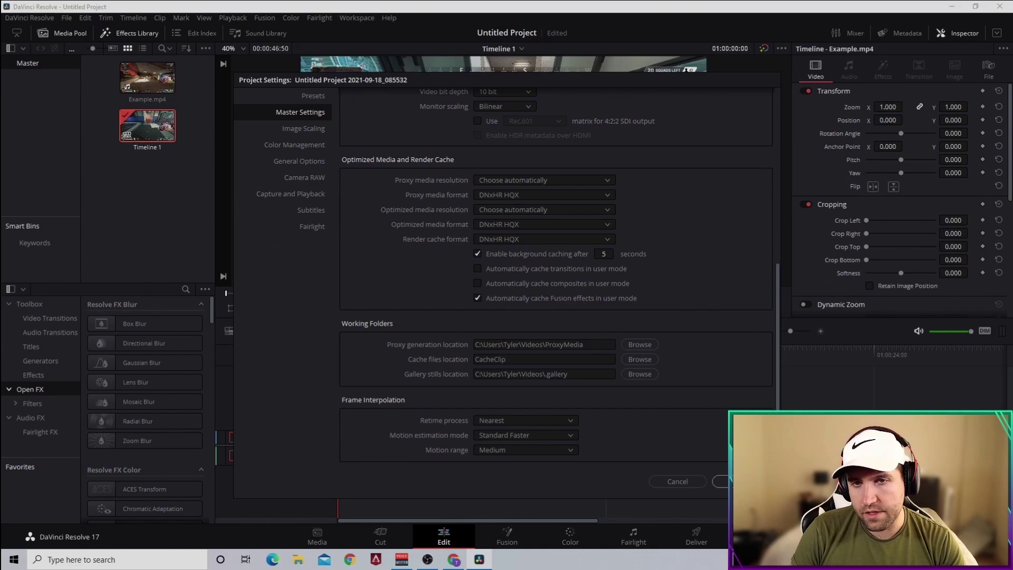
pyautogui.click(722, 481)
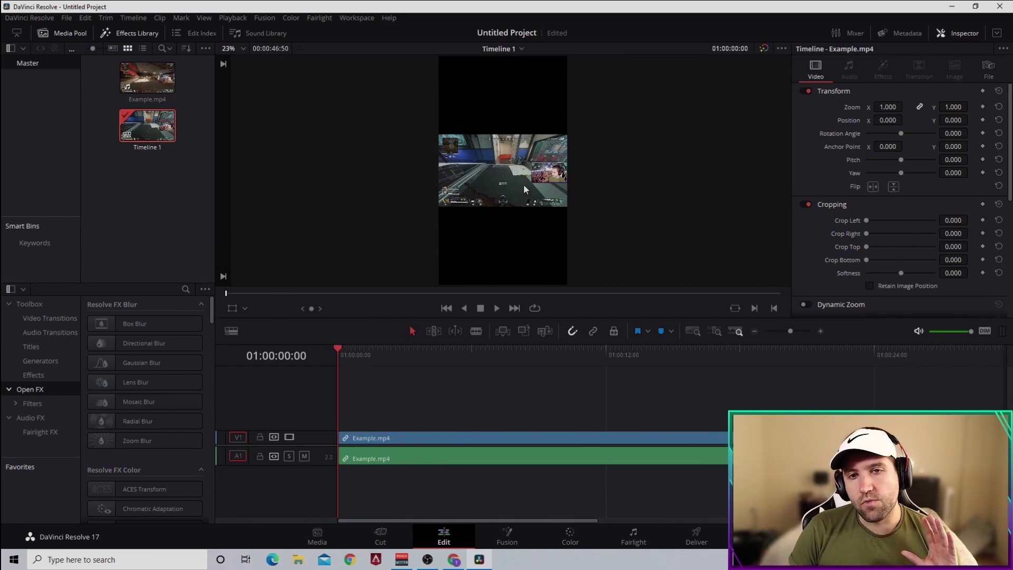
# - Alt-drag the Video 1 gameplay clip upward to stack copies on Video 2 and Video 3
pyautogui.click(425, 442)
pyautogui.click(427, 461)
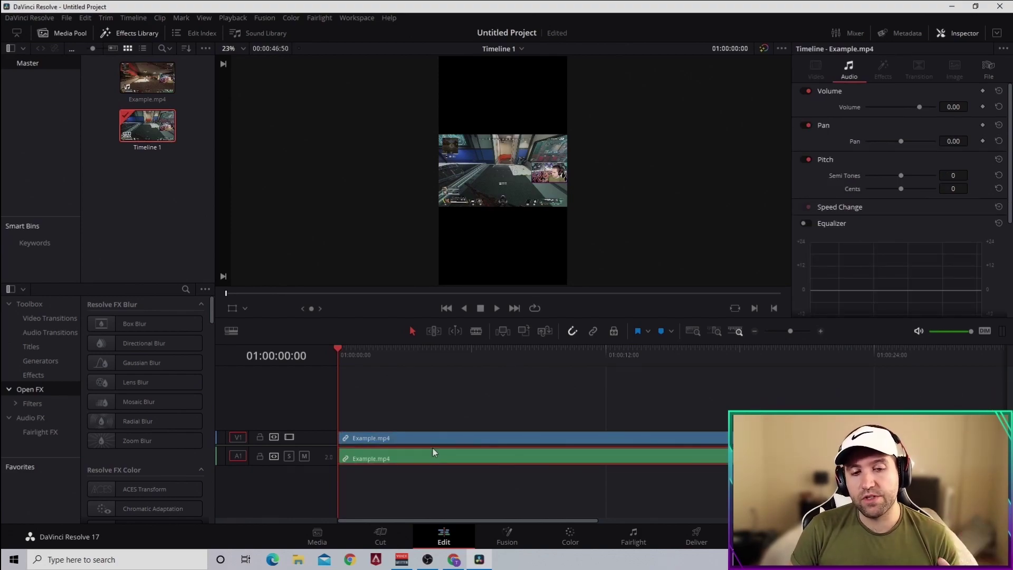
pyautogui.click(432, 438)
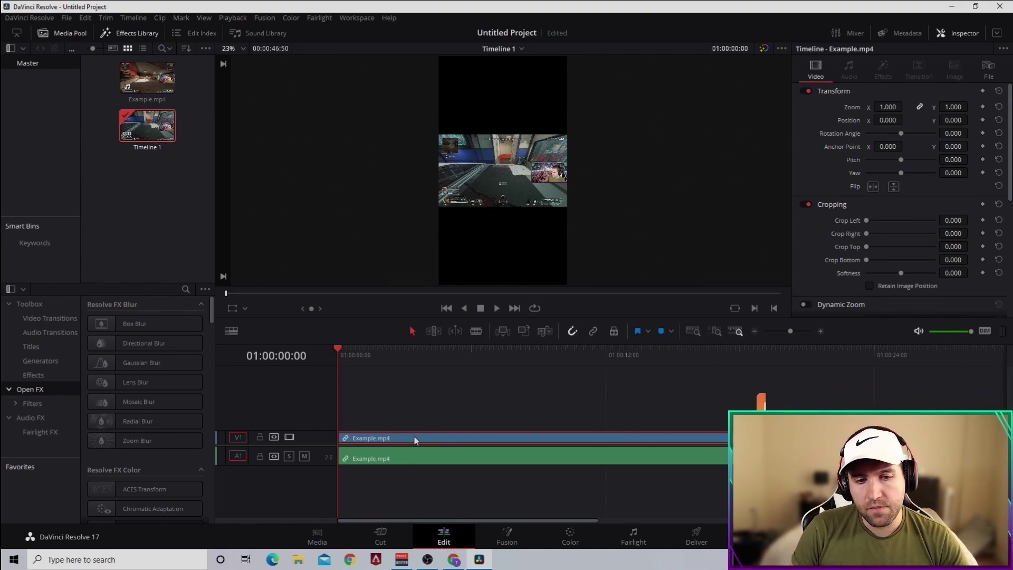
pyautogui.moveTo(414, 432); pyautogui.dragTo(419, 415)
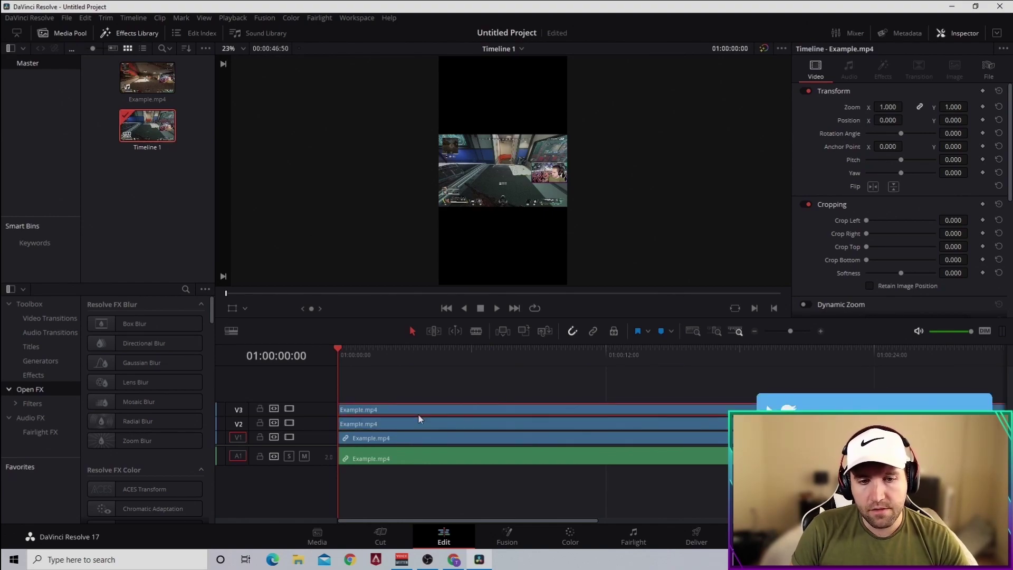
# - Make the Video 3 and Video 2 tracks taller so their thumbnails show
pyautogui.scroll(2, 319, 435)
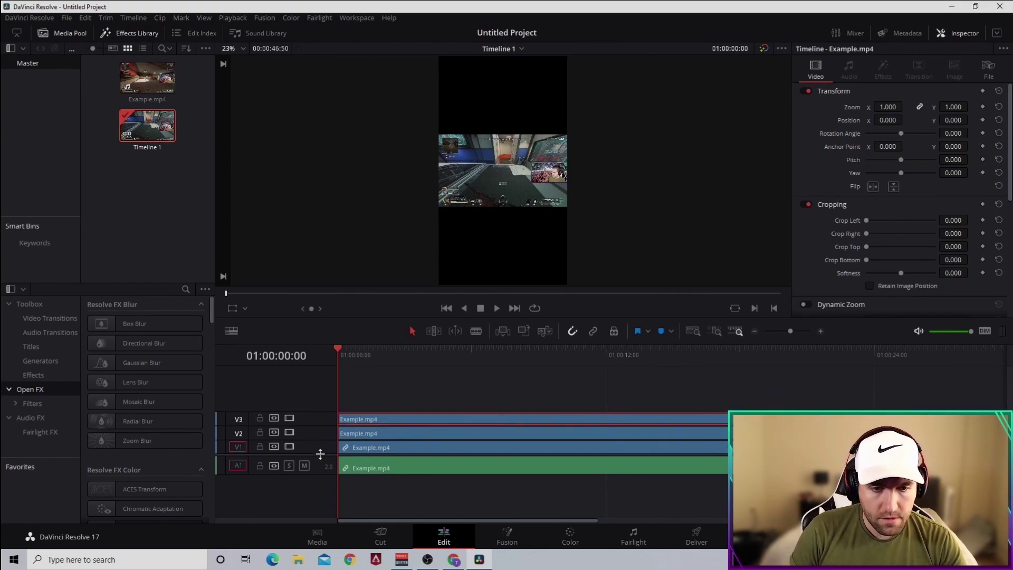
pyautogui.moveTo(316, 430); pyautogui.dragTo(317, 399)
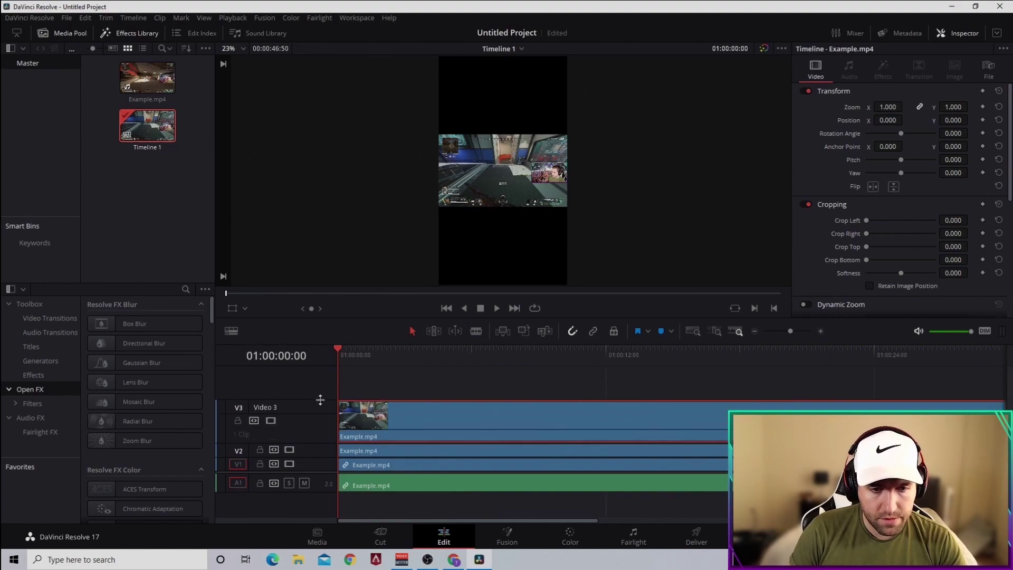
pyautogui.moveTo(305, 445)
pyautogui.mouseDown()
pyautogui.moveTo(306, 454)
pyautogui.moveTo(308, 441)
pyautogui.mouseUp()
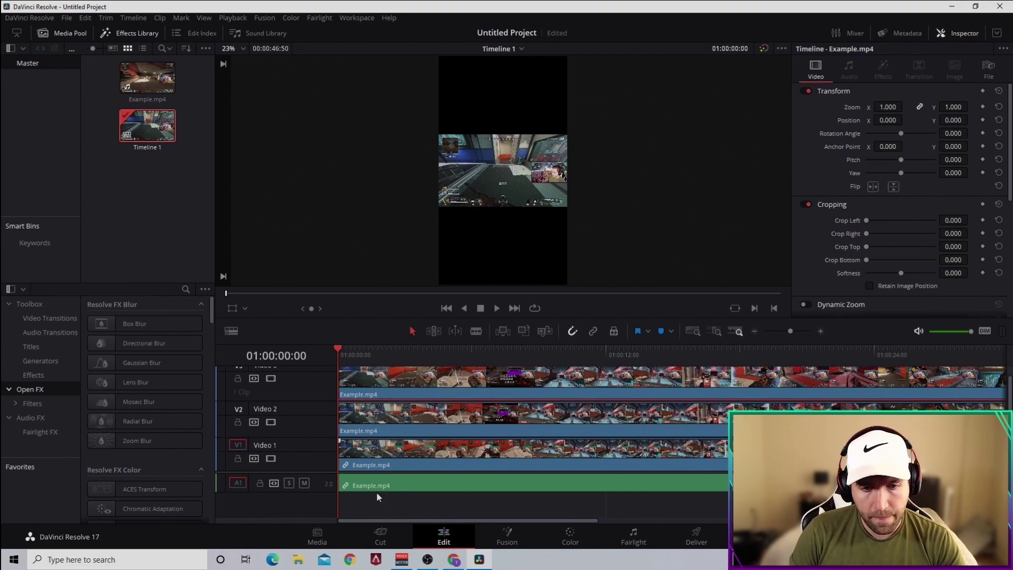
# - Enlarge the Audio 1 track, disable Video 3 and Video 2, and select the Video 1 clip
pyautogui.moveTo(317, 492); pyautogui.dragTo(317, 511)
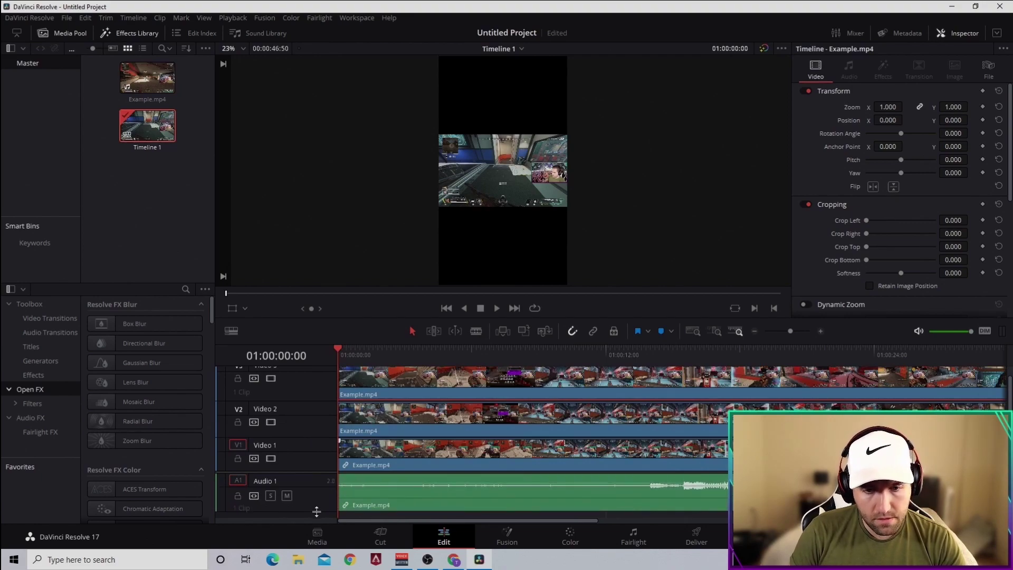
pyautogui.click(373, 494)
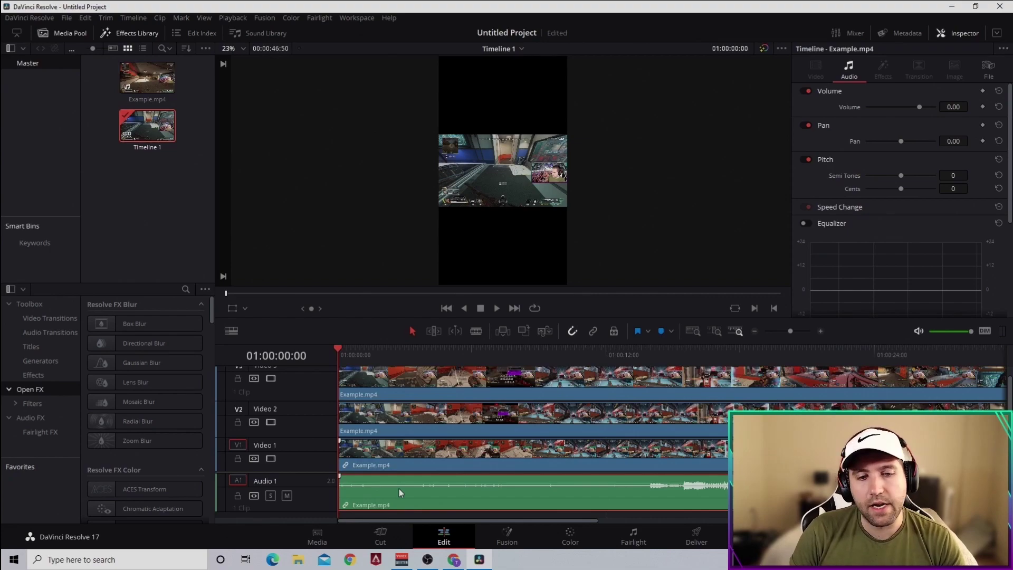
pyautogui.scroll(1, 303, 410)
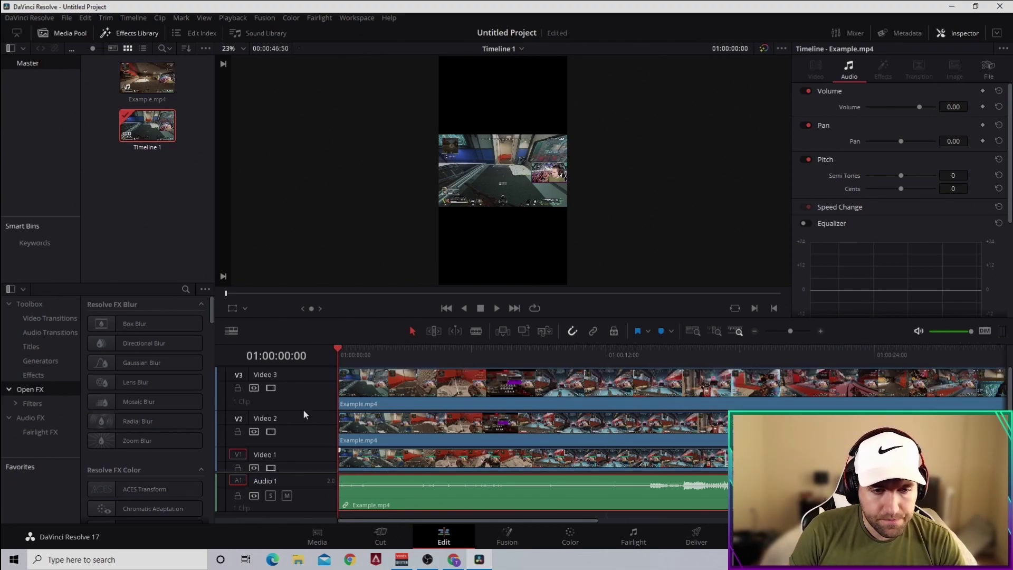
pyautogui.click(270, 388)
pyautogui.scroll(-1, 269, 390)
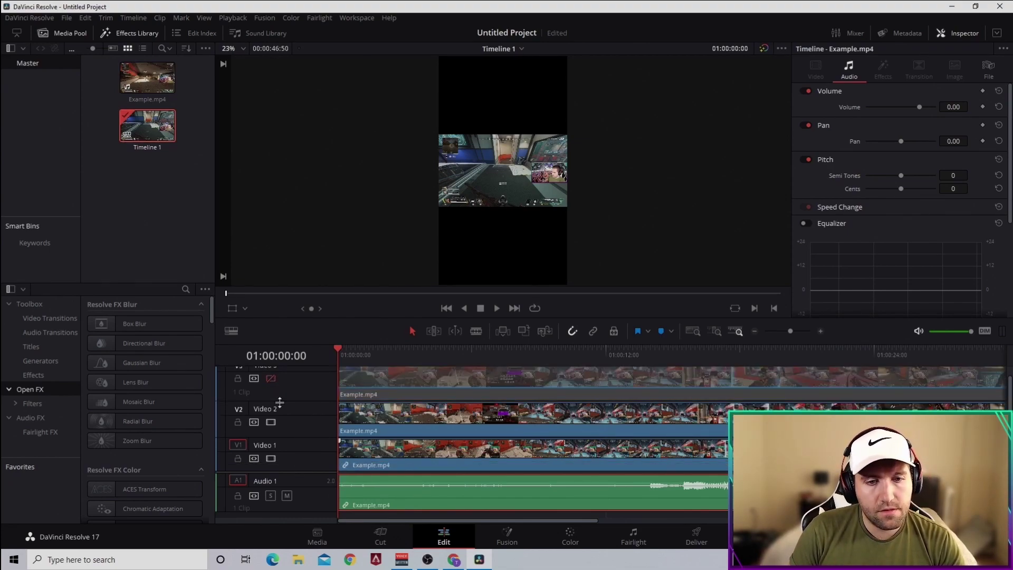
pyautogui.click(270, 422)
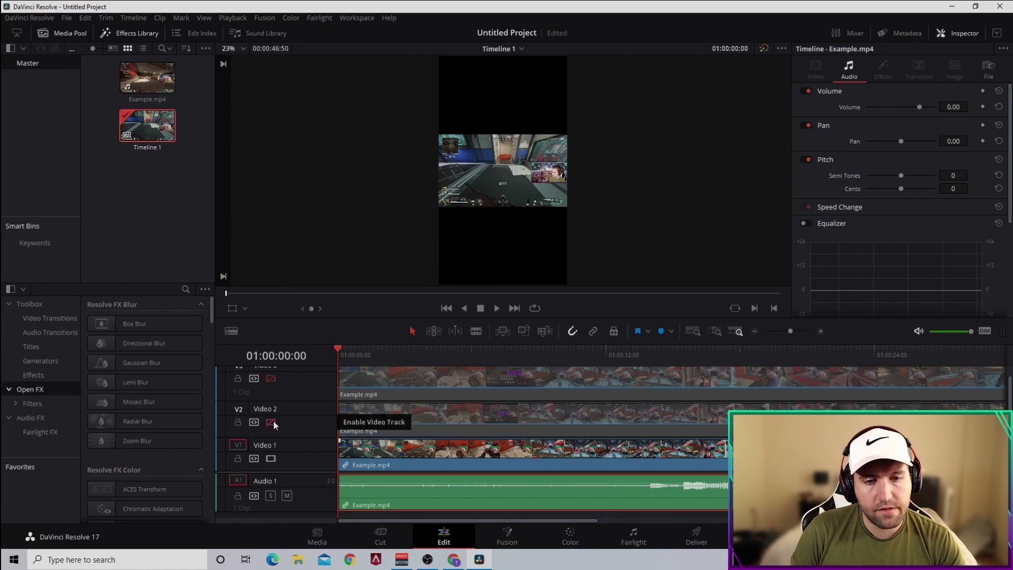
pyautogui.click(377, 457)
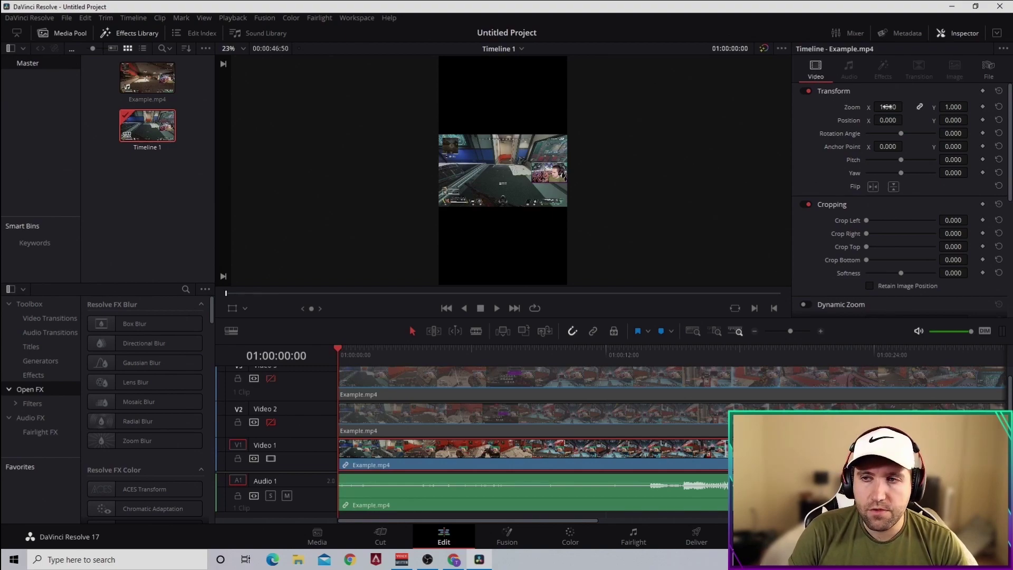
# - Drag the Video 1 clip's Transform Zoom to 3.150 so it fills the 1080x1920 frame
pyautogui.moveTo(892, 107); pyautogui.dragTo(906, 106)
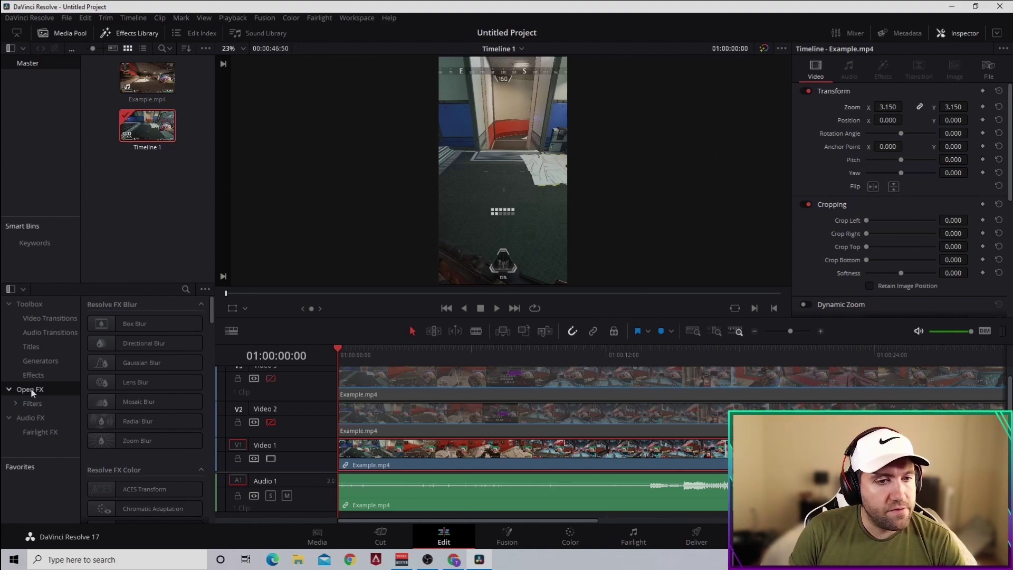
pyautogui.moveTo(143, 367)
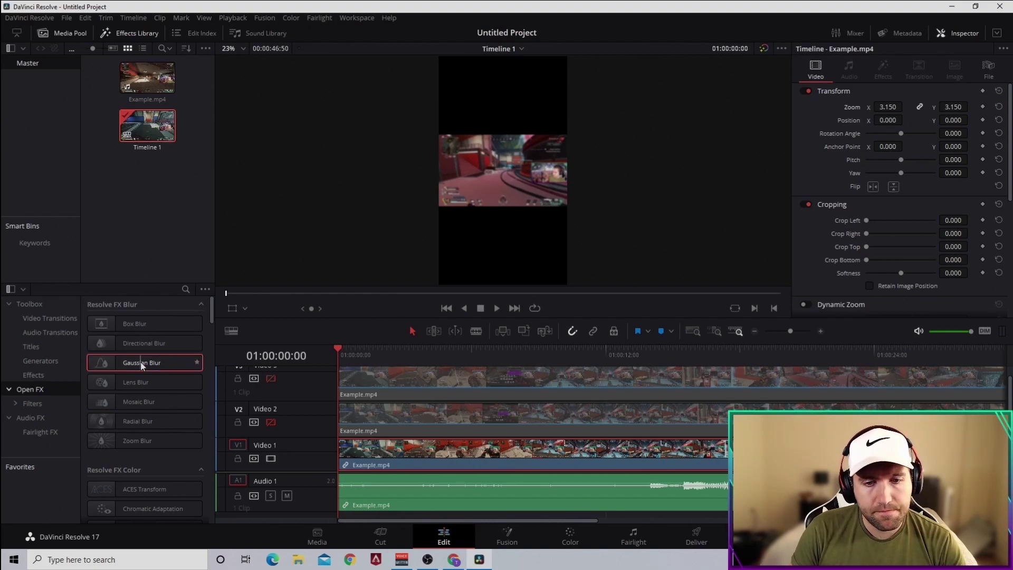
# - Apply Gaussian Blur to the Video 1 clip and set its strength to 0.750
pyautogui.moveTo(141, 363); pyautogui.dragTo(416, 457)
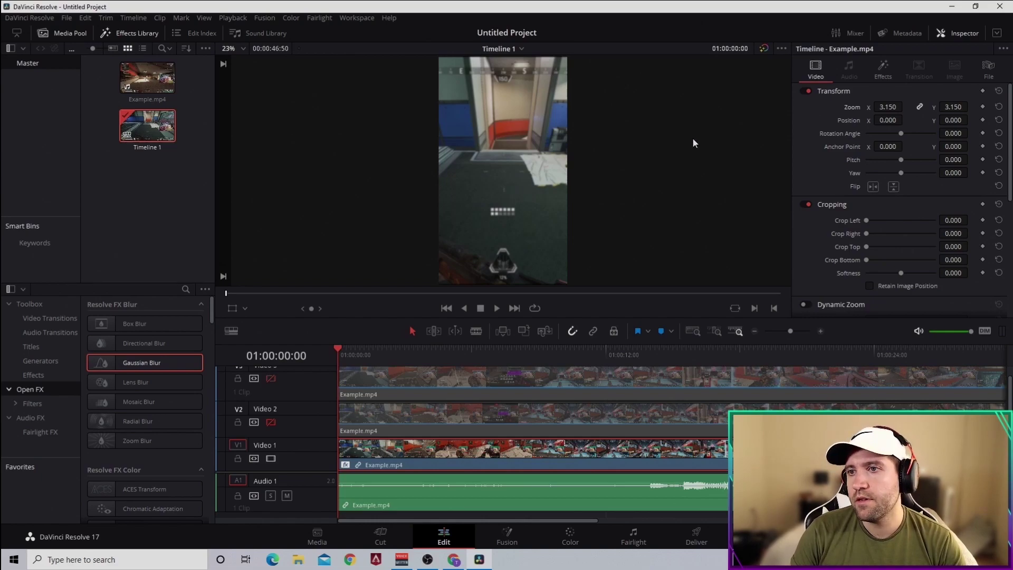
pyautogui.click(885, 66)
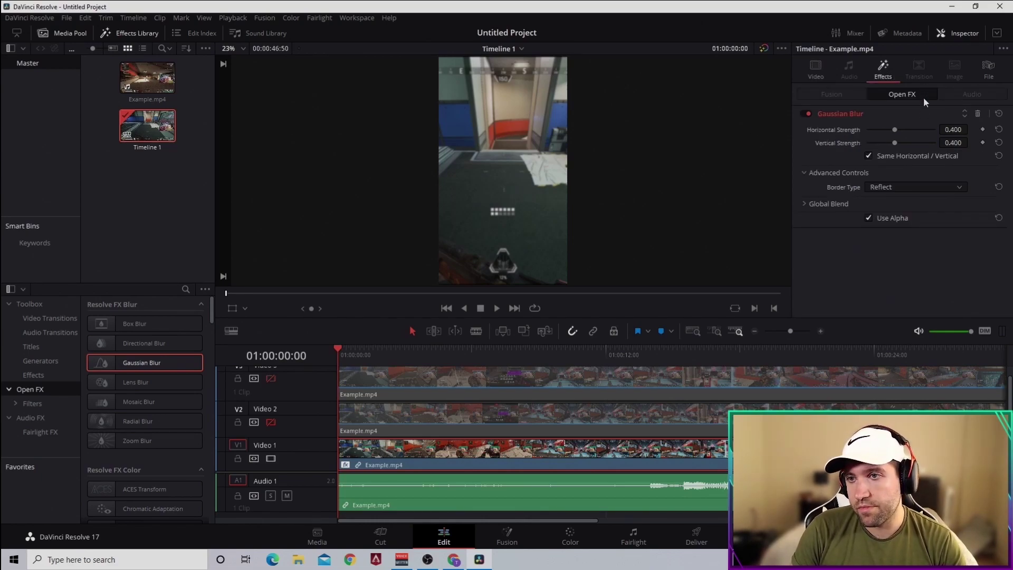
pyautogui.click(954, 130)
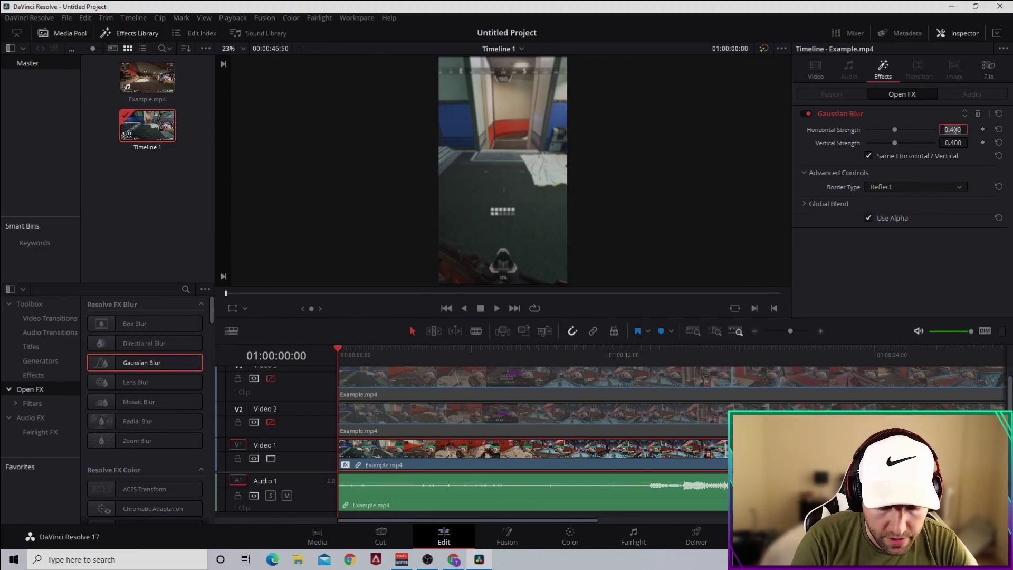
pyautogui.write('0.75')
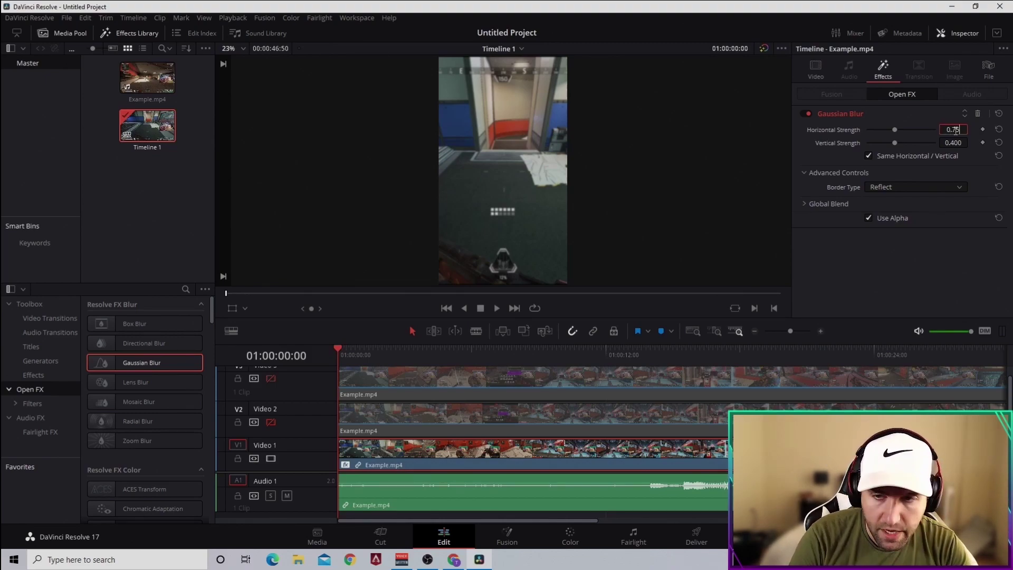
pyautogui.press('Return')
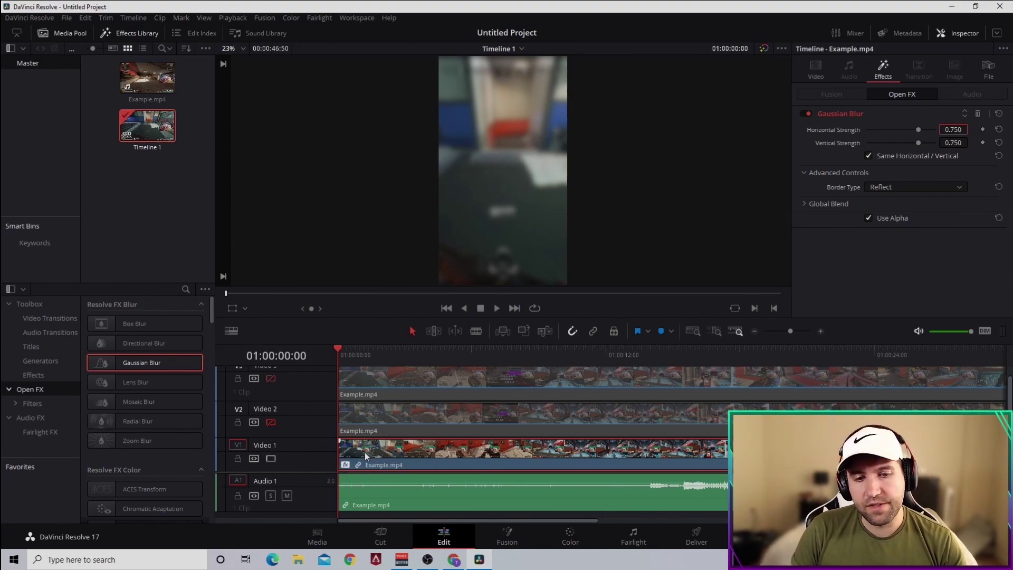
# - Disable Video 1, re-enable Video 2, and select the Video 2 gameplay clip
pyautogui.click(271, 458)
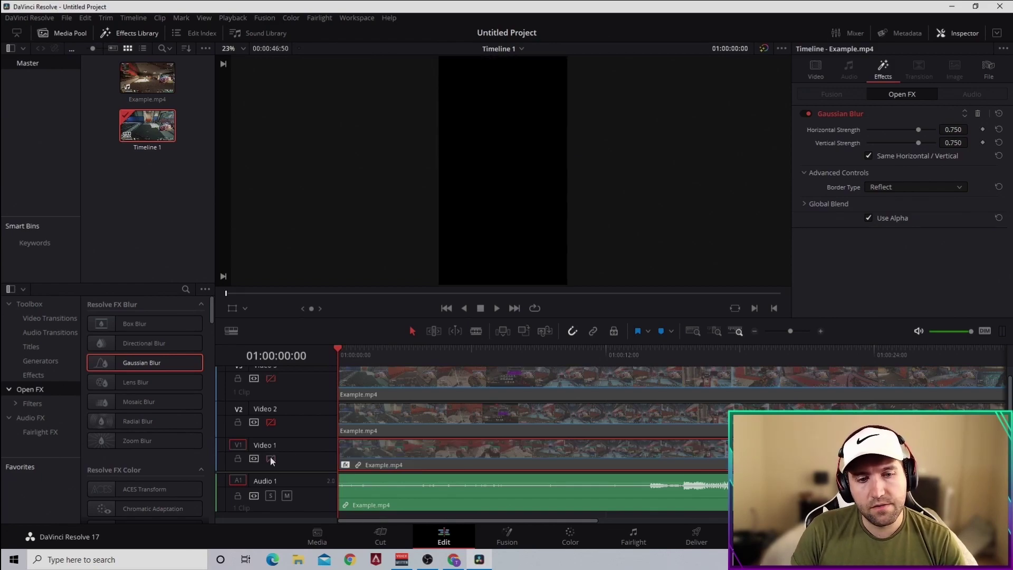
pyautogui.click(270, 422)
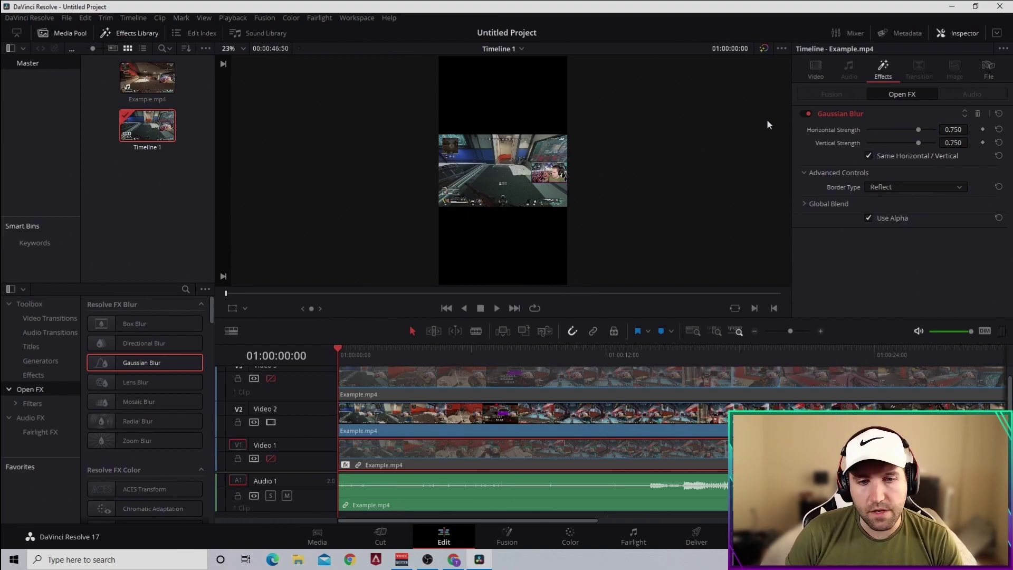
pyautogui.click(391, 422)
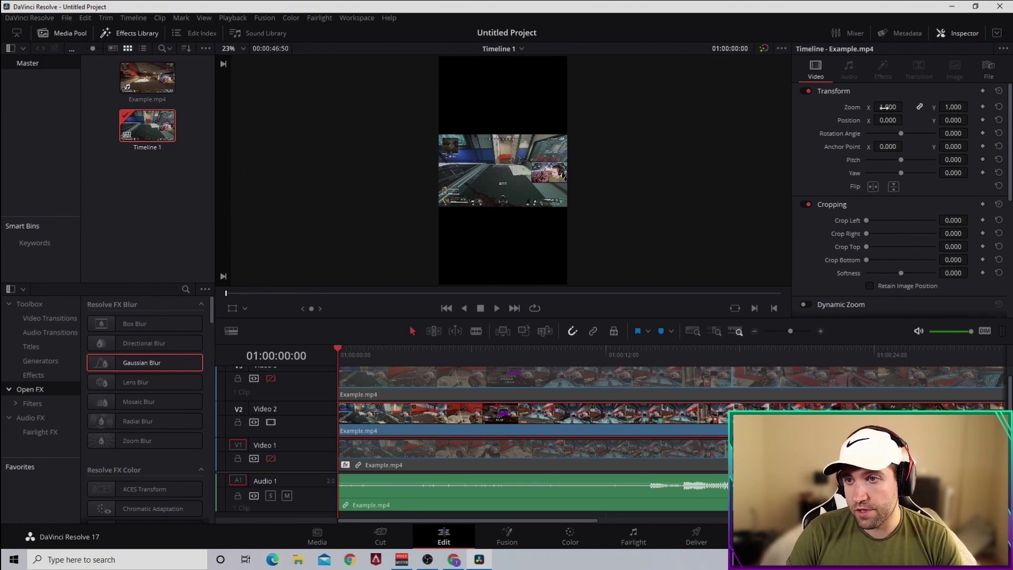
# - Raise the Video 2 clip's Zoom to 2.300 so it spans the vertical frame's width
pyautogui.moveTo(886, 107); pyautogui.dragTo(906, 107)
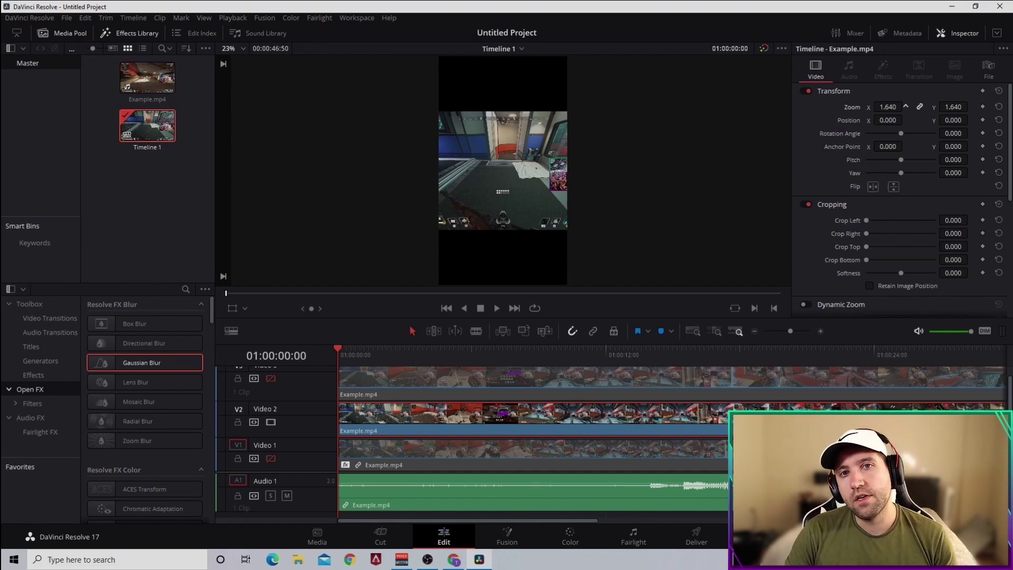
pyautogui.moveTo(888, 107); pyautogui.dragTo(945, 107)
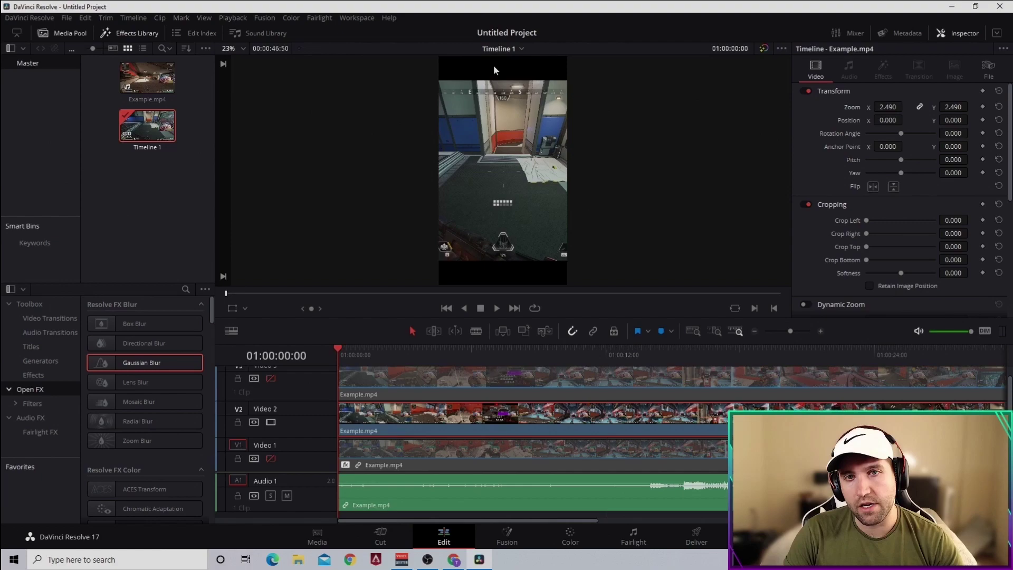
pyautogui.scroll(-3, 890, 107)
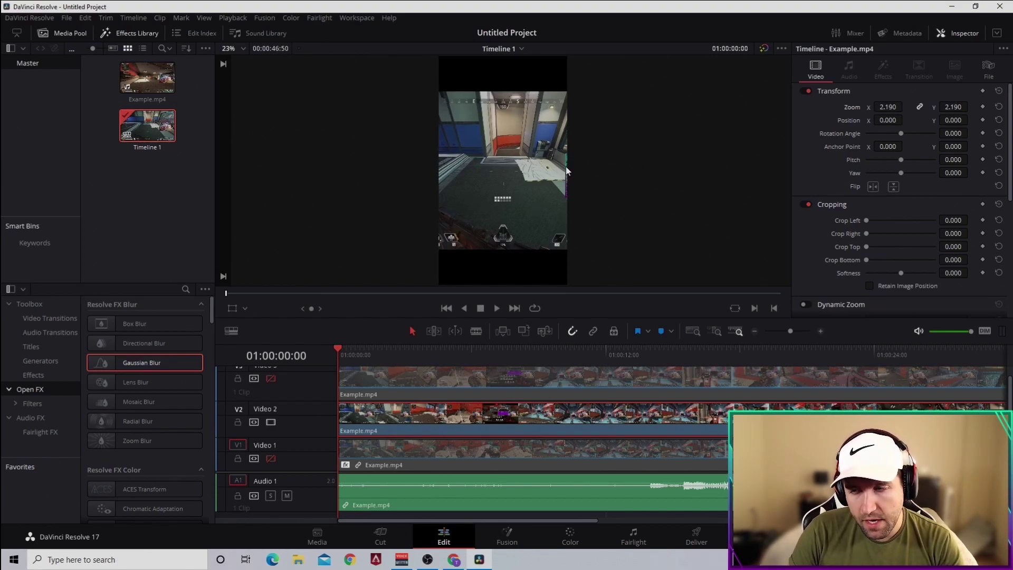
pyautogui.moveTo(888, 107); pyautogui.dragTo(905, 107)
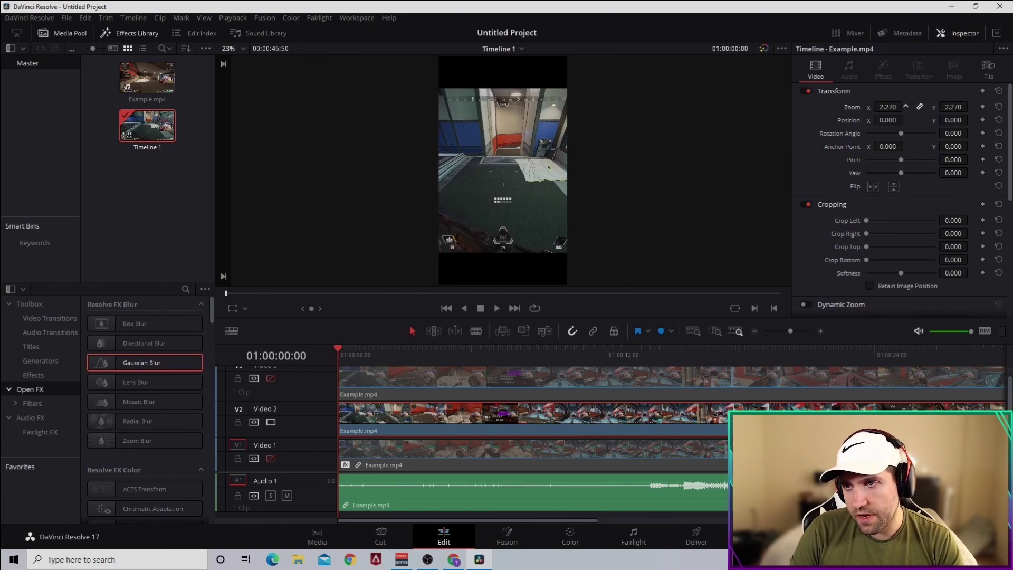
pyautogui.moveTo(905, 107); pyautogui.dragTo(905, 107)
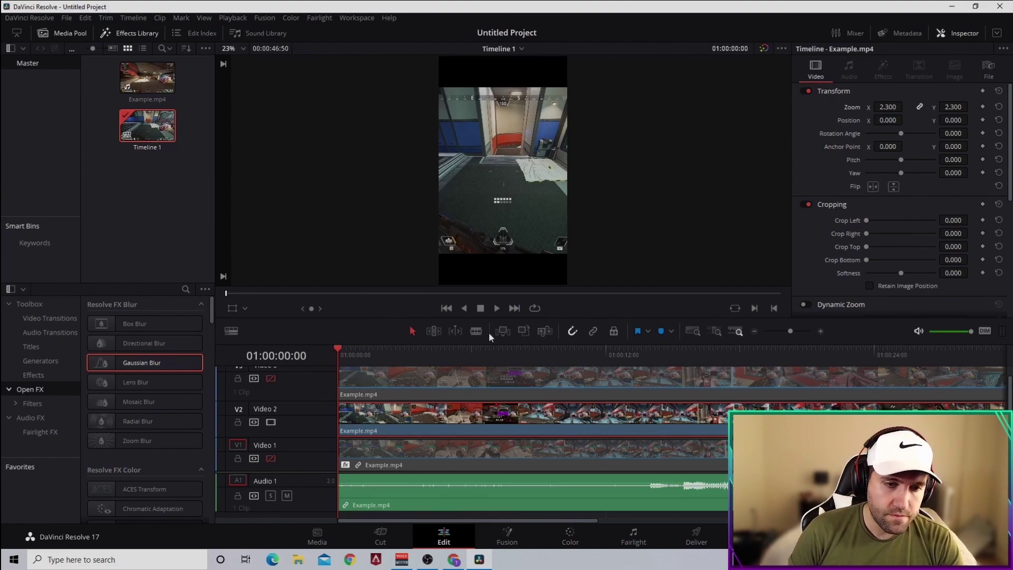
# - Hide Video 2, re-enable Video 3 and zoom the V3 clip to 2.300
pyautogui.click(270, 423)
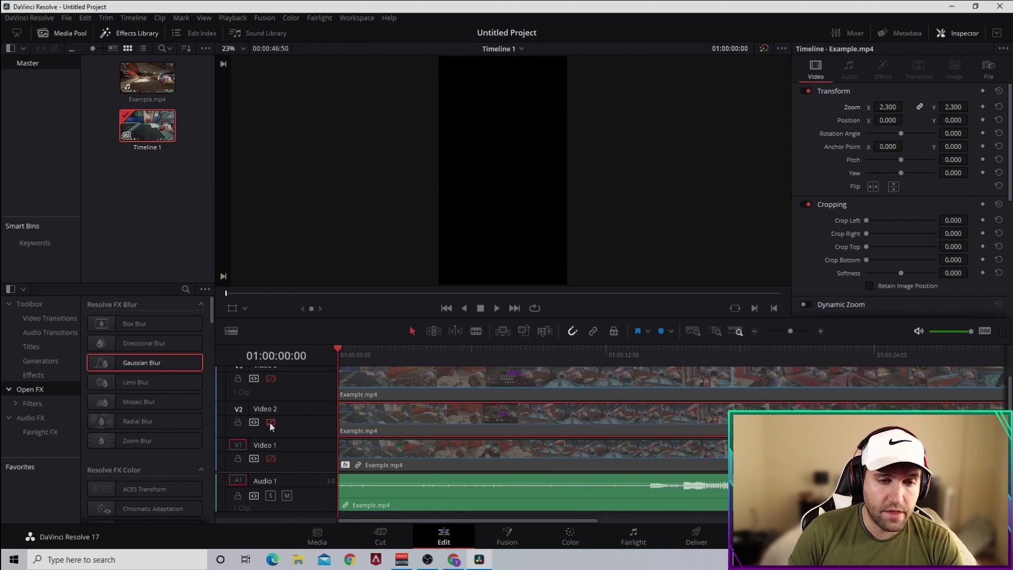
pyautogui.click(271, 378)
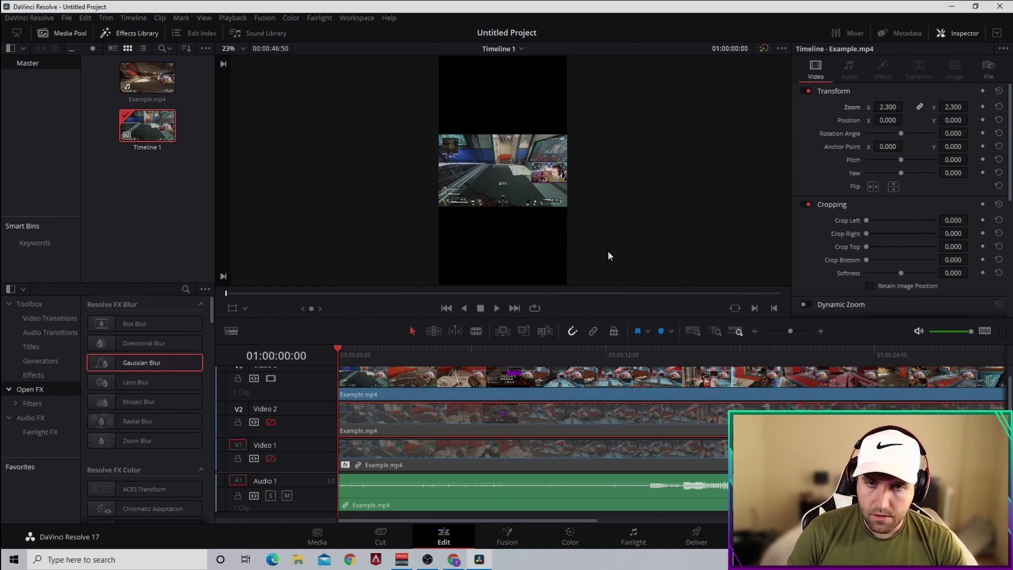
pyautogui.click(468, 384)
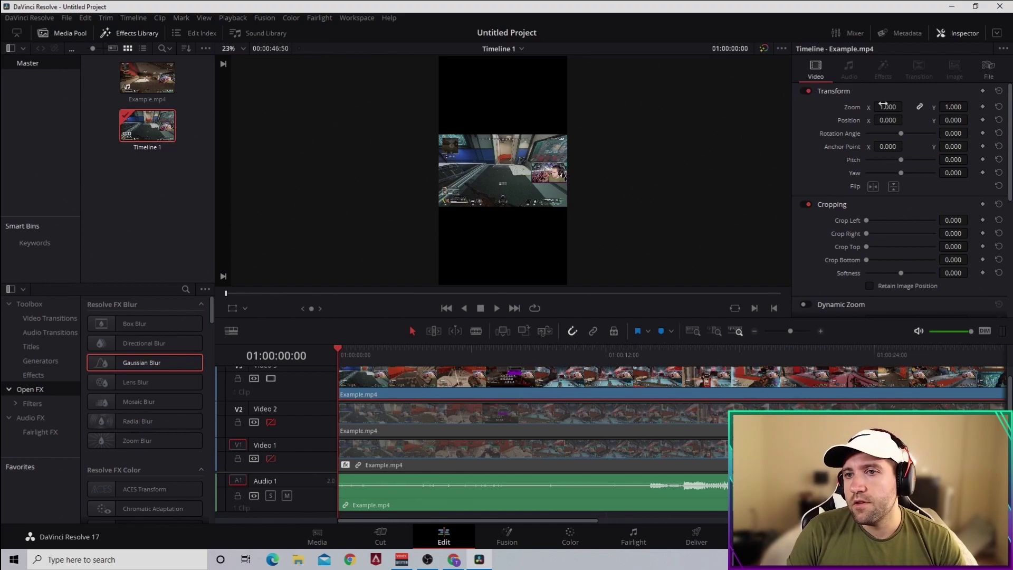
pyautogui.moveTo(883, 105); pyautogui.dragTo(935, 107)
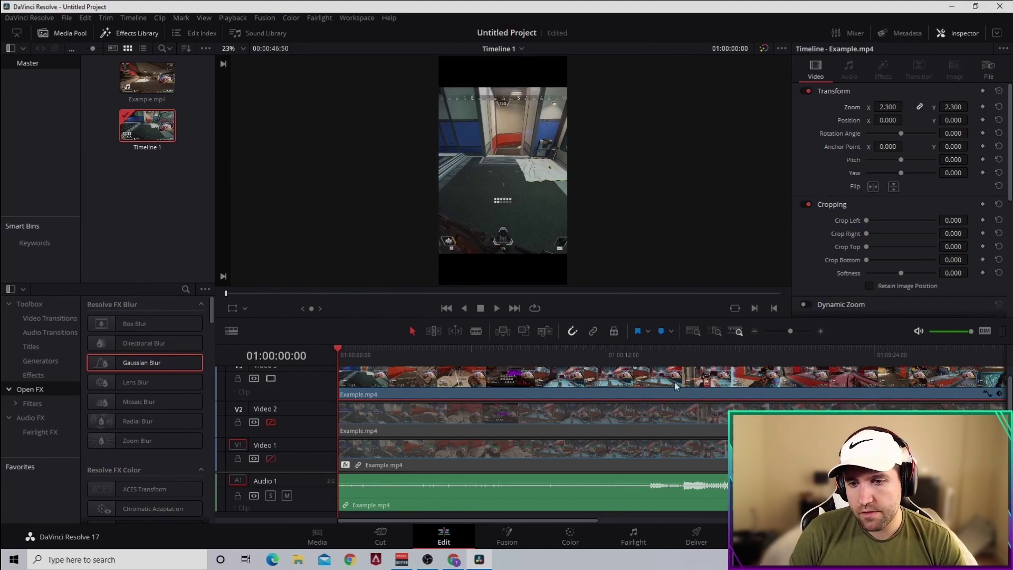
# - Position the V3 webcam clip at X -904, Y 753 so the webcam sits at the top
pyautogui.click(669, 410)
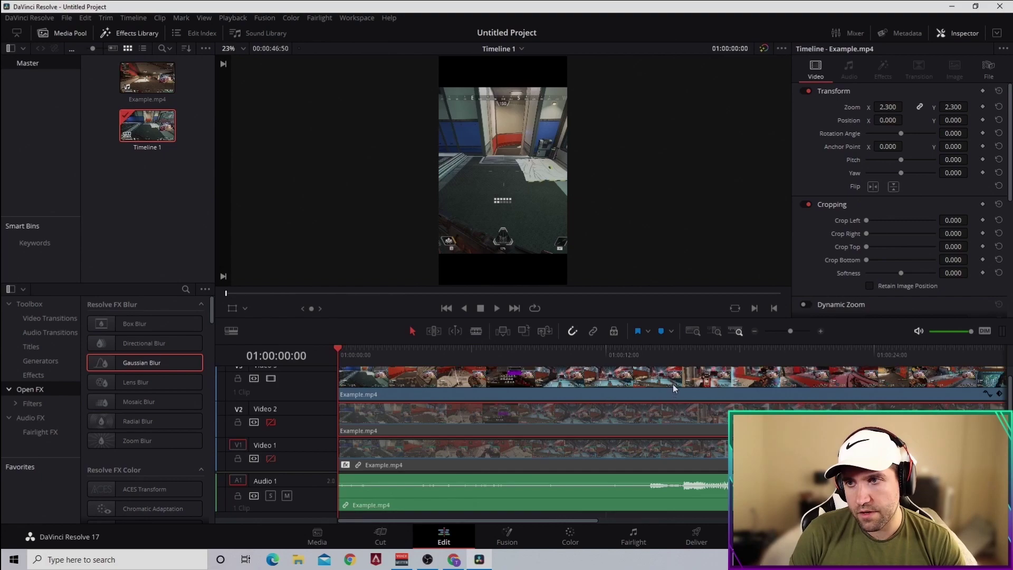
pyautogui.click(672, 384)
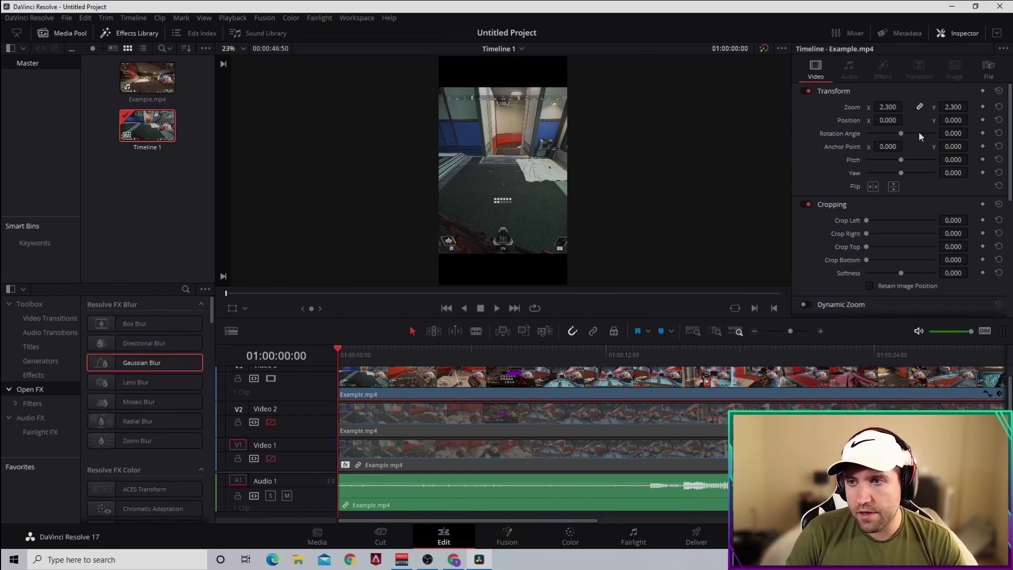
pyautogui.moveTo(890, 120); pyautogui.dragTo(814, 120)
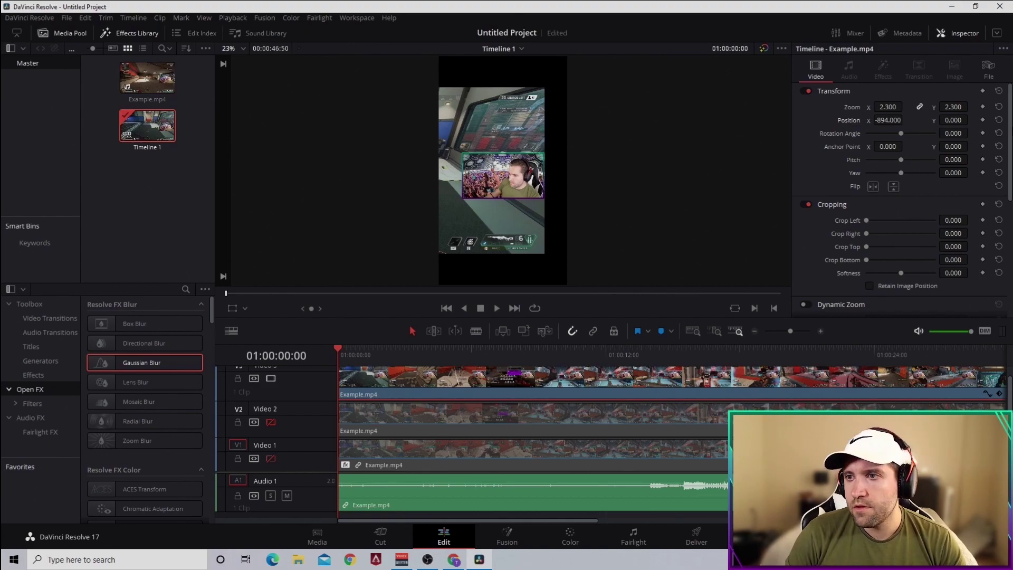
pyautogui.moveTo(954, 120); pyautogui.dragTo(971, 119)
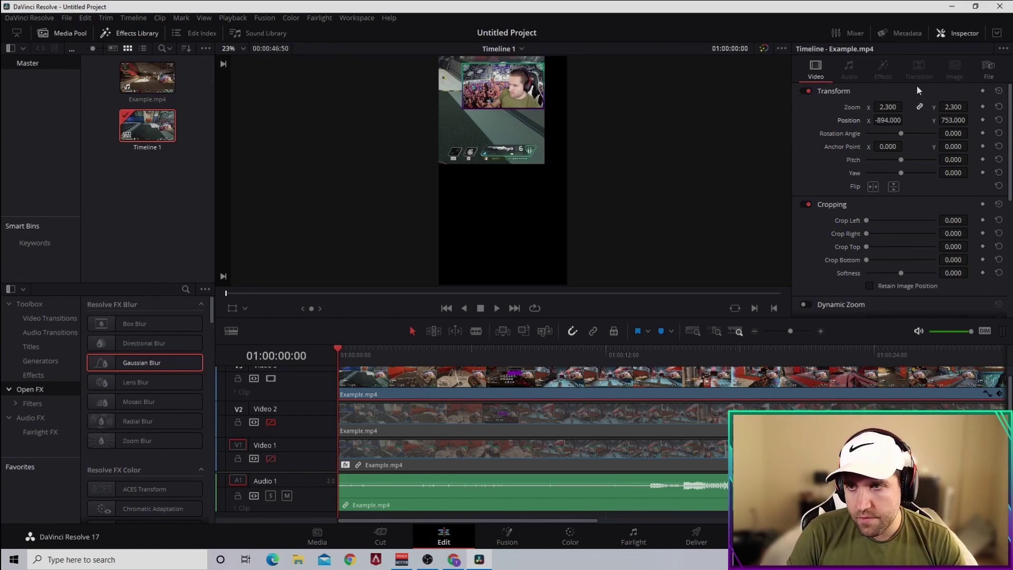
pyautogui.moveTo(892, 120); pyautogui.dragTo(906, 120)
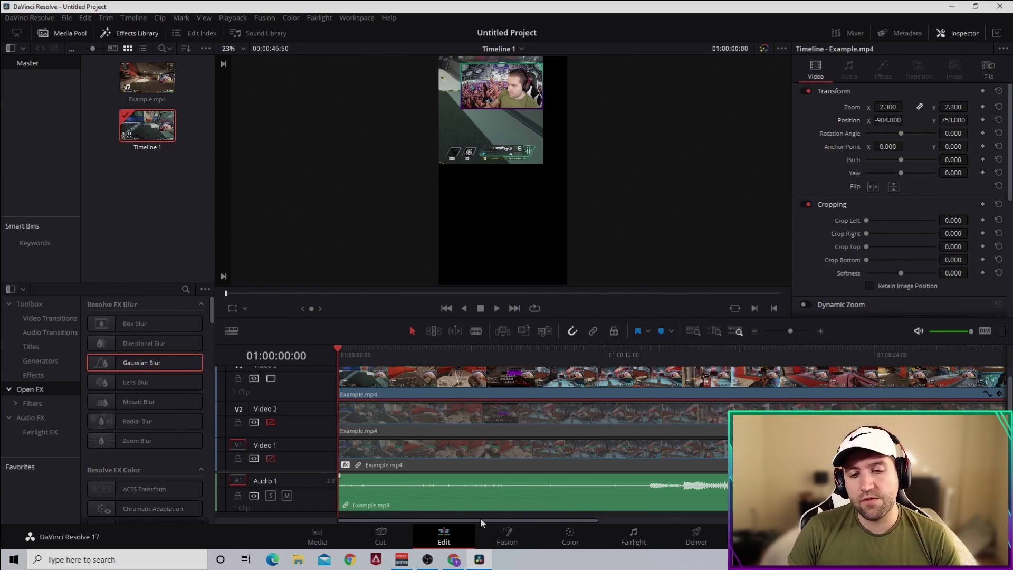
# - On the Fusion page, try an Ellipse mask over the webcam, then delete the Ellipse1 node
pyautogui.click(508, 536)
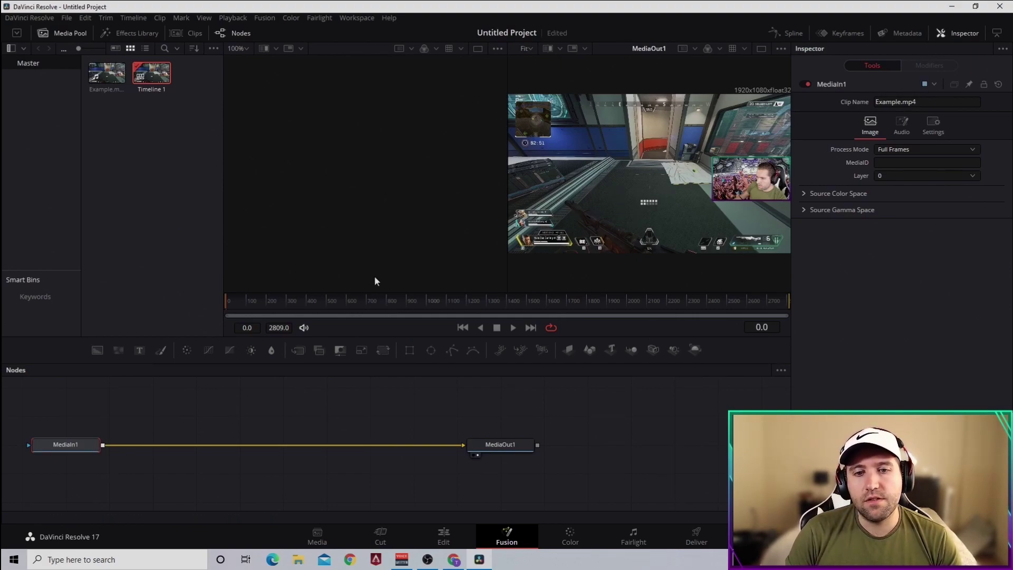
pyautogui.click(427, 350)
pyautogui.moveTo(651, 175); pyautogui.dragTo(736, 184)
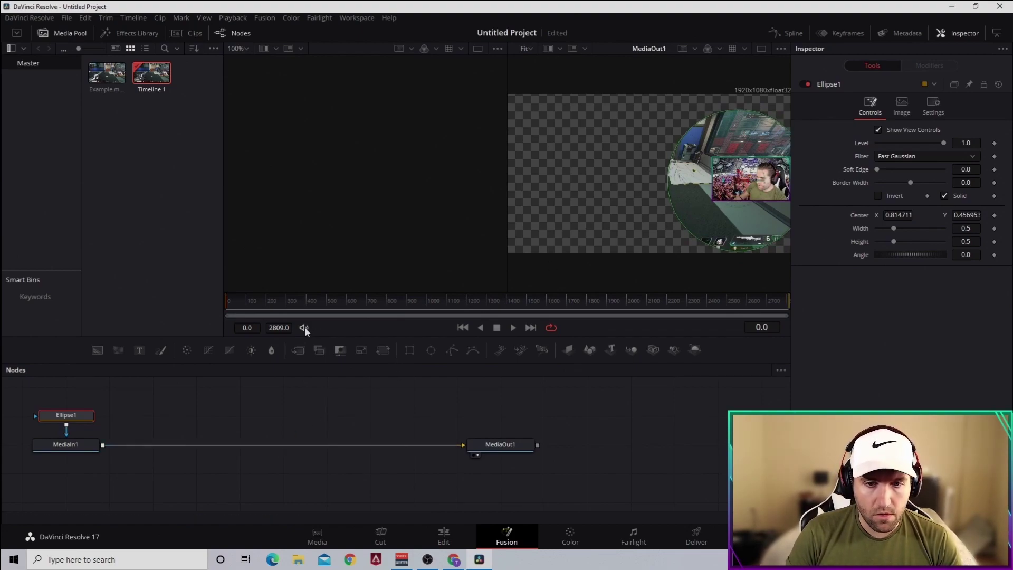
pyautogui.rightClick(70, 414)
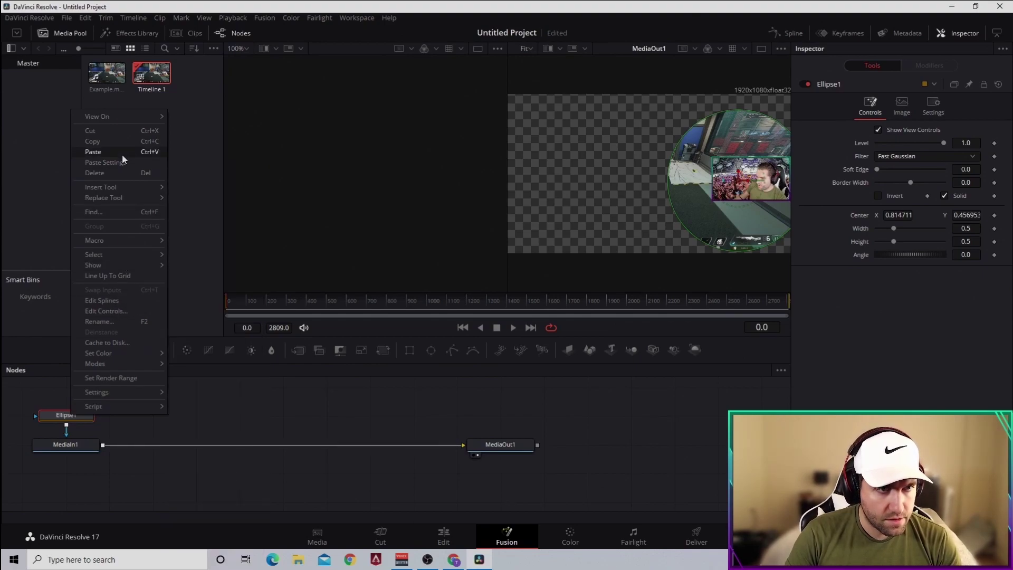
pyautogui.click(101, 172)
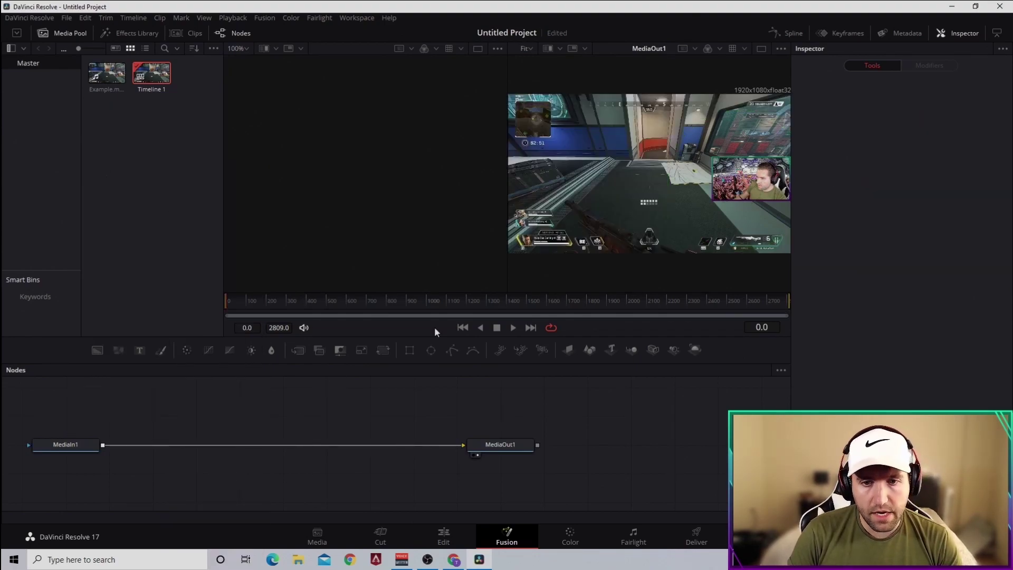
# - Add a Rectangle mask to MediaIn1 sized to the webcam, then go back to the Edit page
pyautogui.click(76, 444)
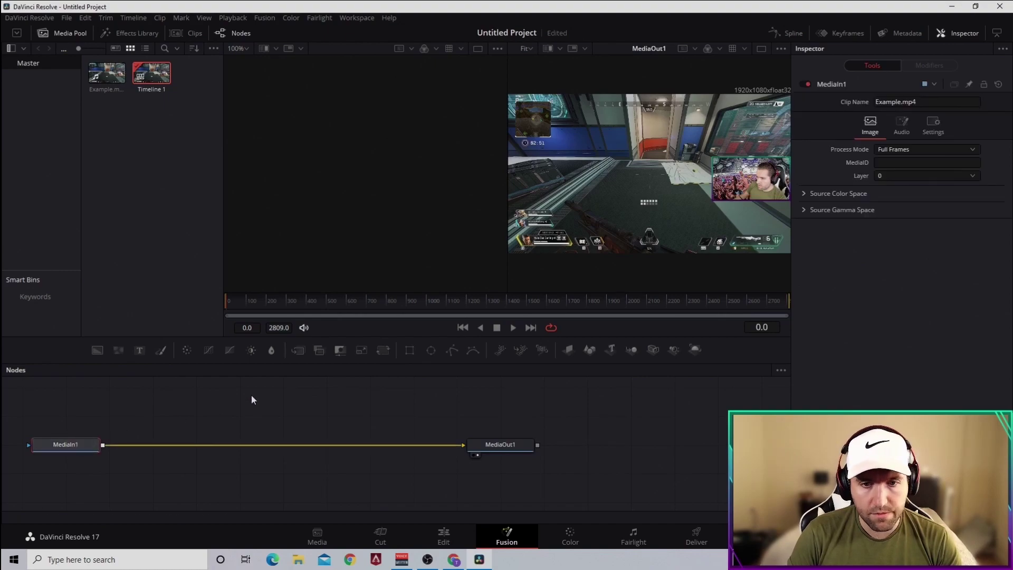
pyautogui.click(410, 350)
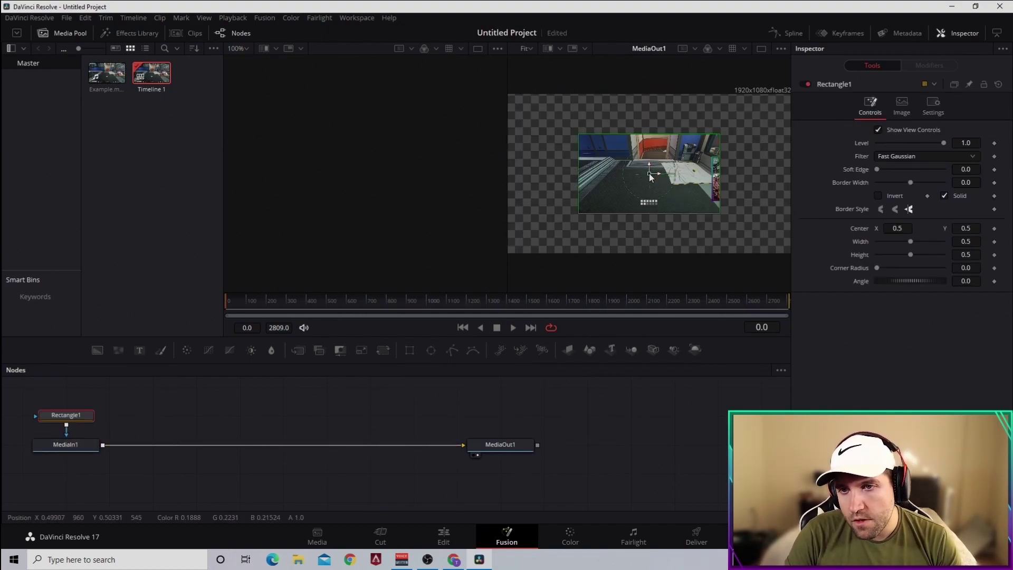
pyautogui.moveTo(649, 176); pyautogui.dragTo(758, 183)
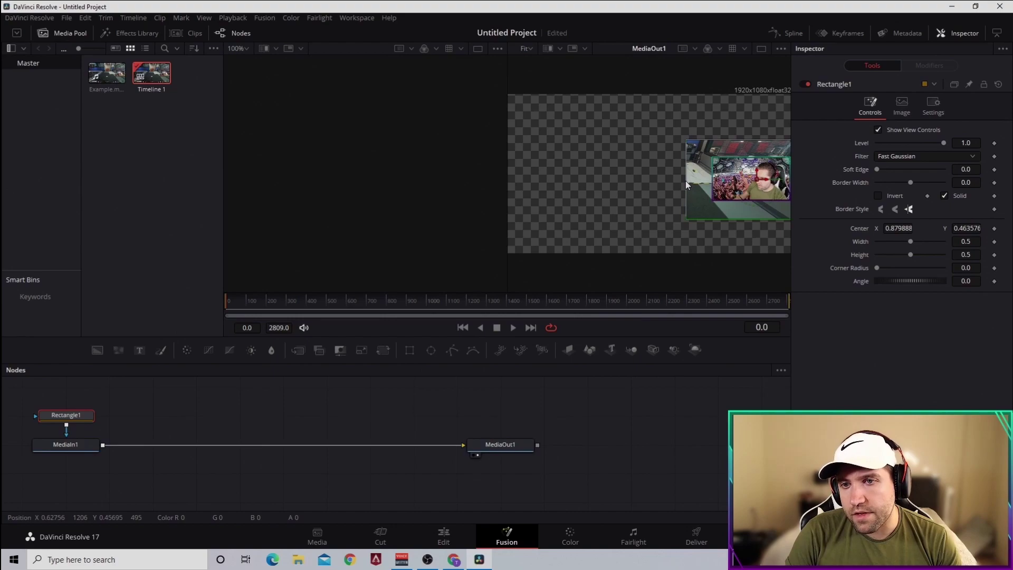
pyautogui.moveTo(685, 180); pyautogui.dragTo(753, 182)
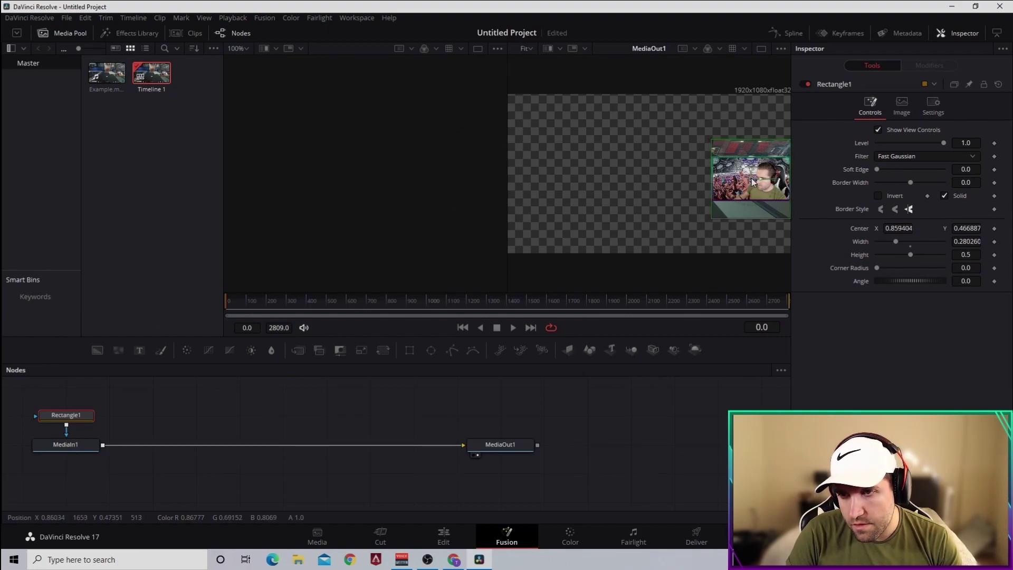
pyautogui.moveTo(753, 141); pyautogui.dragTo(716, 180)
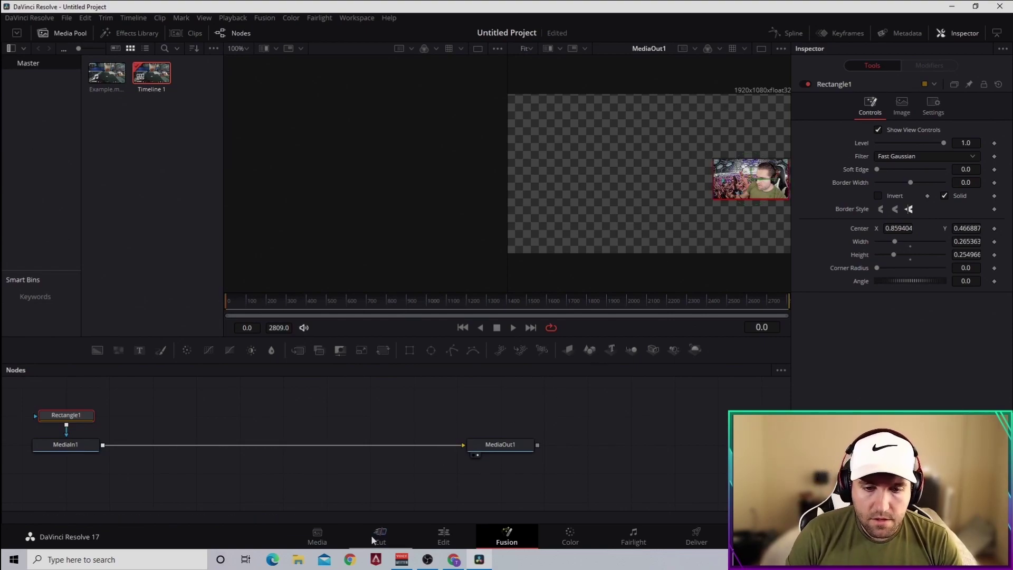
pyautogui.click(443, 536)
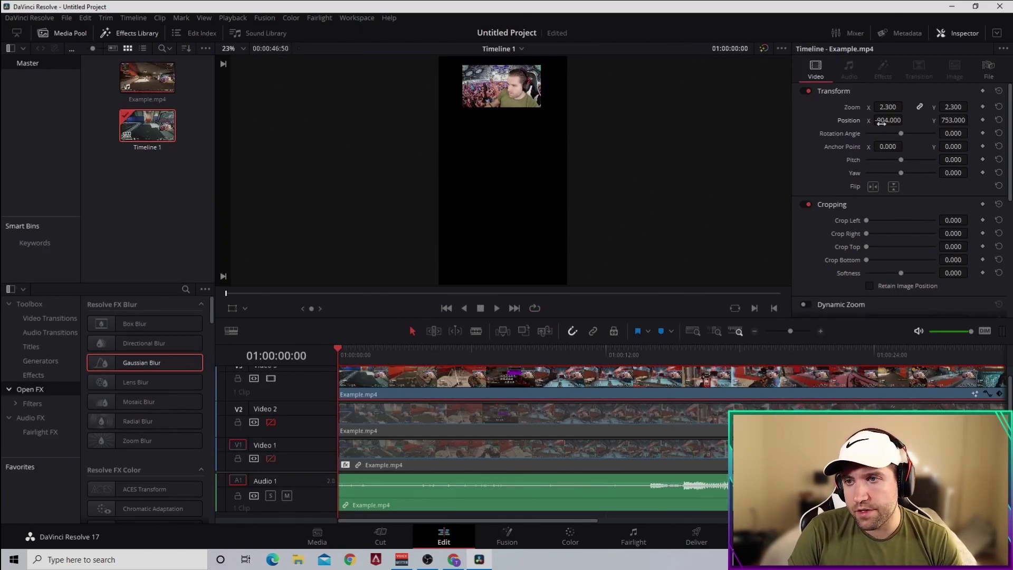
# - Shift the webcam clip to X -891 and turn Video 1 and Video 2 back on
pyautogui.moveTo(881, 123); pyautogui.dragTo(906, 121)
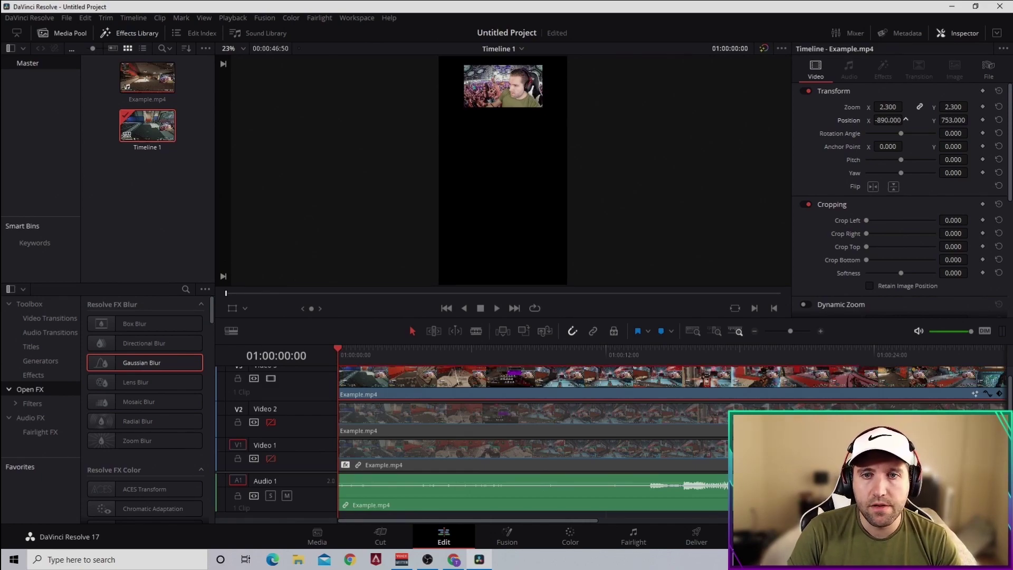
pyautogui.click(270, 422)
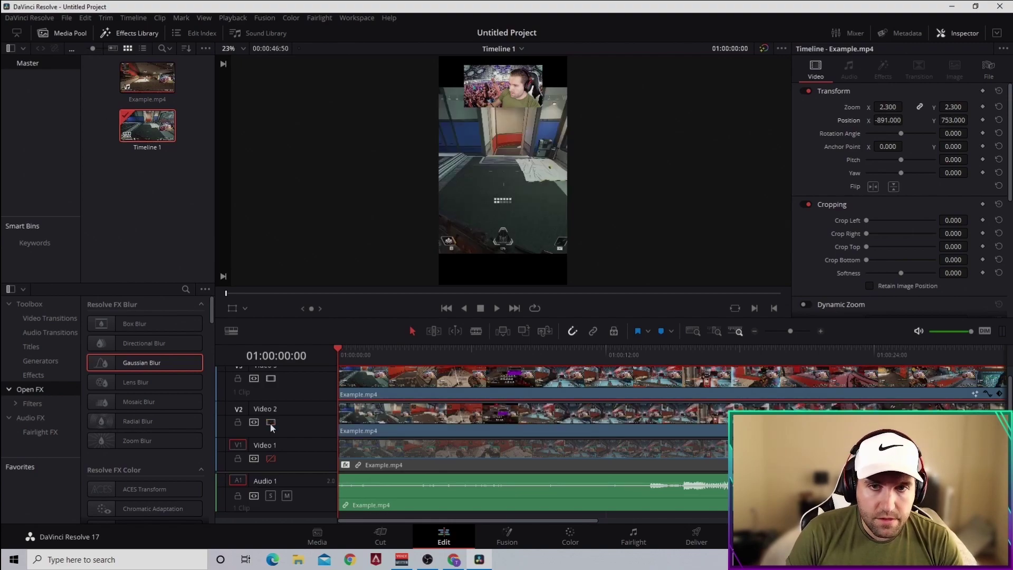
pyautogui.click(271, 460)
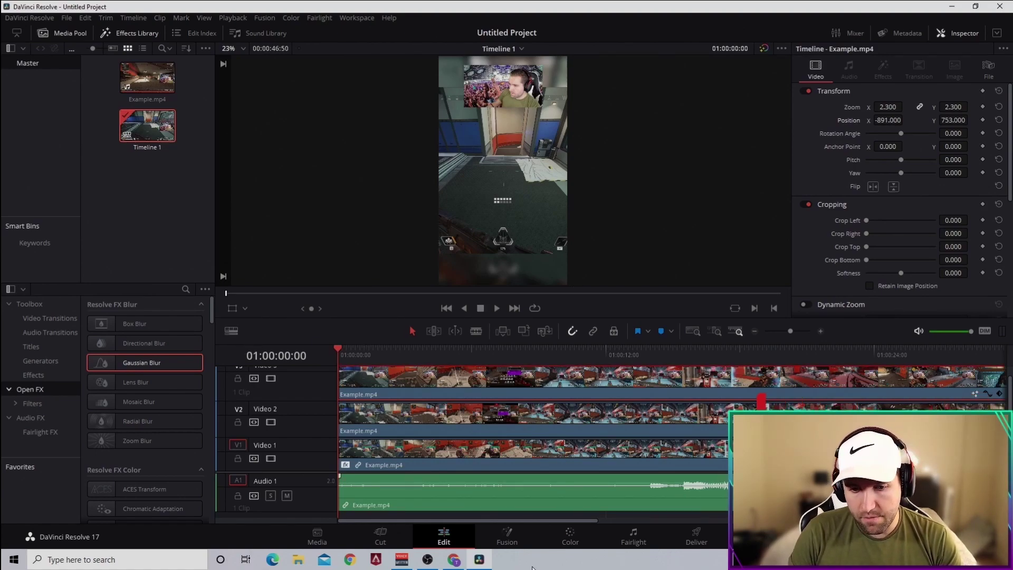
# - Blade every stacked track at 01:00:39:33
pyautogui.moveTo(443, 518); pyautogui.dragTo(663, 508)
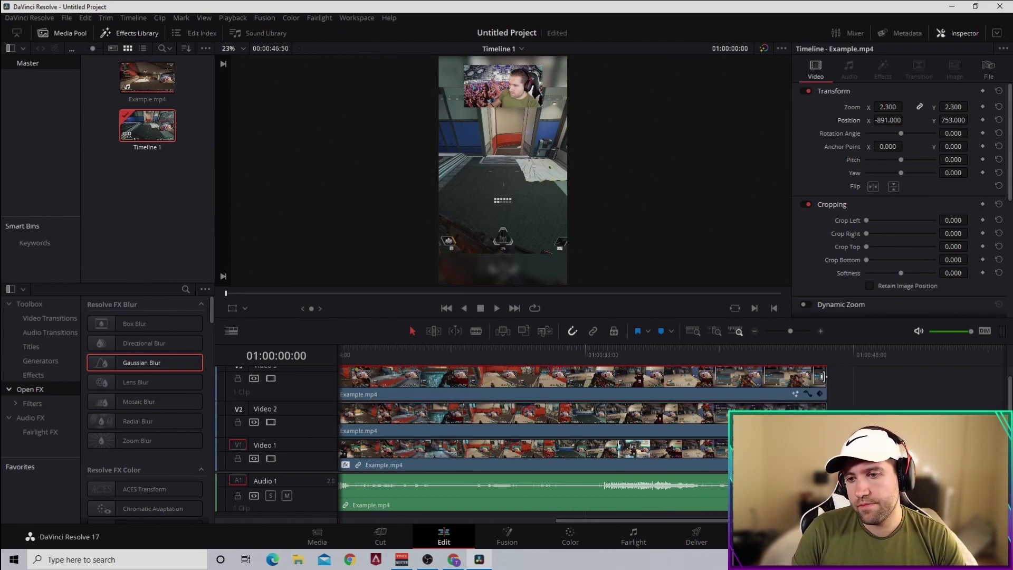
pyautogui.hotkey('ctrl', 'a')
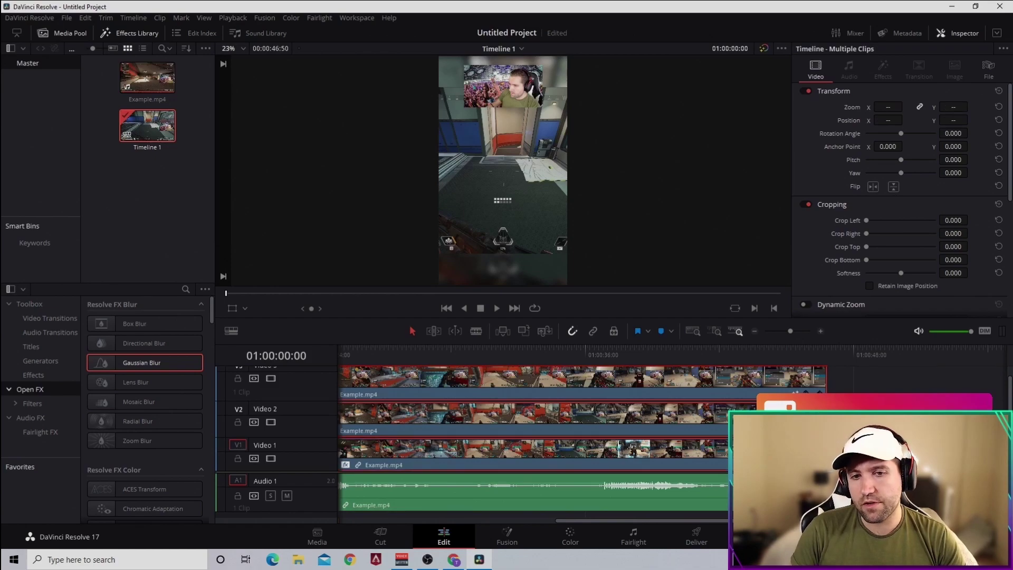
pyautogui.click(476, 332)
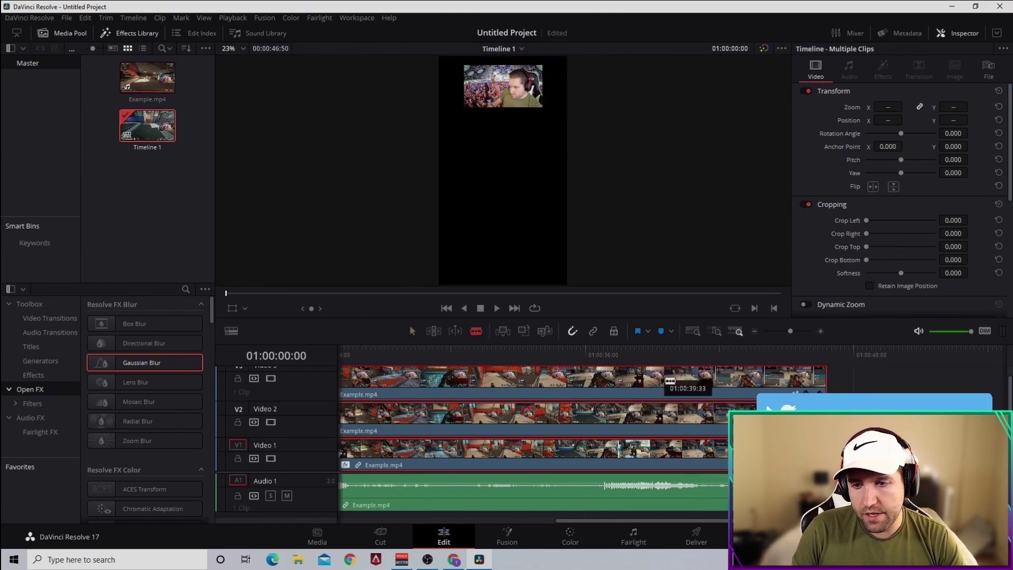
pyautogui.click(664, 381)
pyautogui.click(665, 416)
pyautogui.click(666, 489)
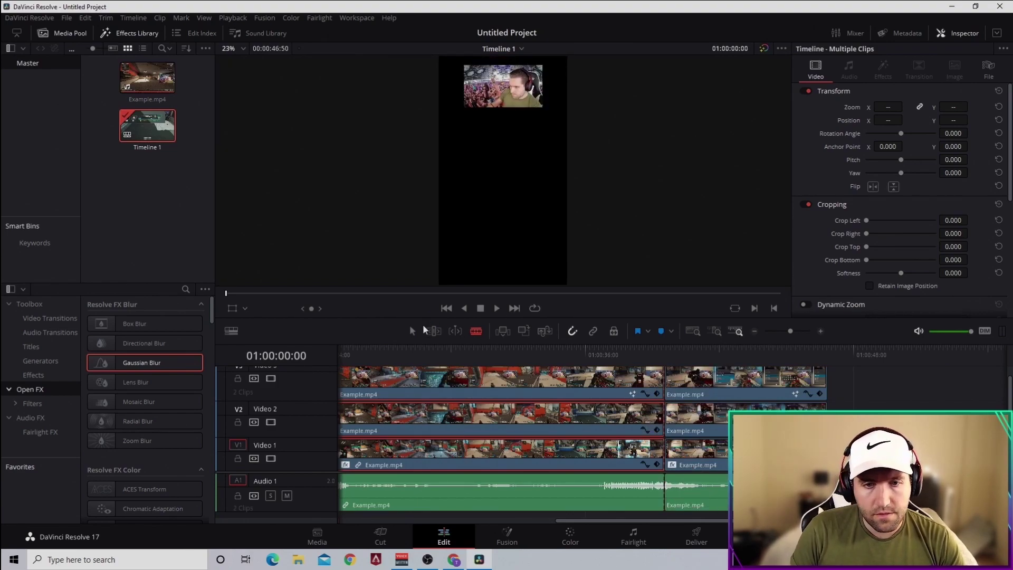
# - Ripple Delete the trailing pieces on all tracks after the cut
pyautogui.click(412, 331)
pyautogui.click(725, 390)
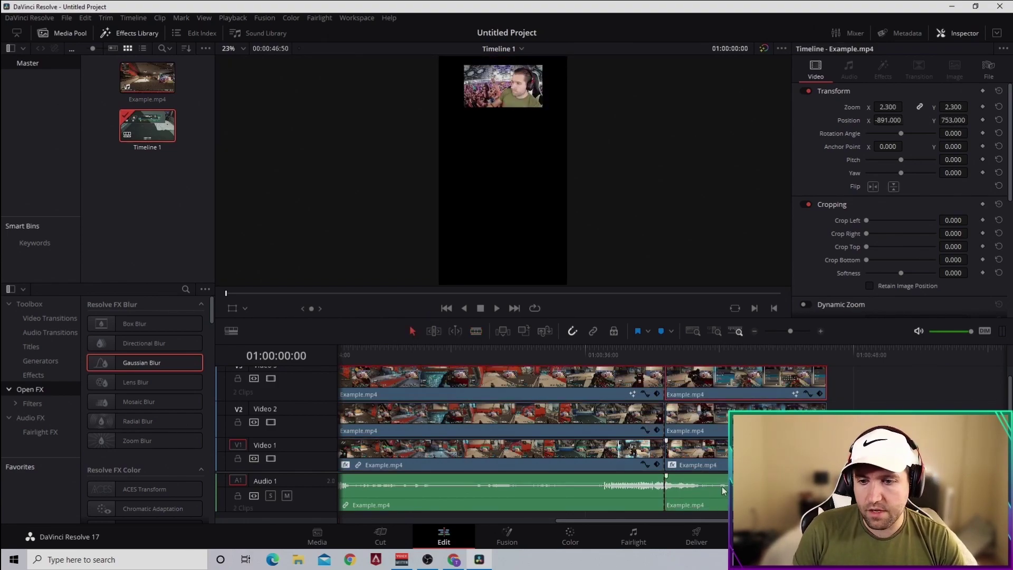
pyautogui.moveTo(722, 486); pyautogui.dragTo(716, 383)
pyautogui.rightClick(716, 383)
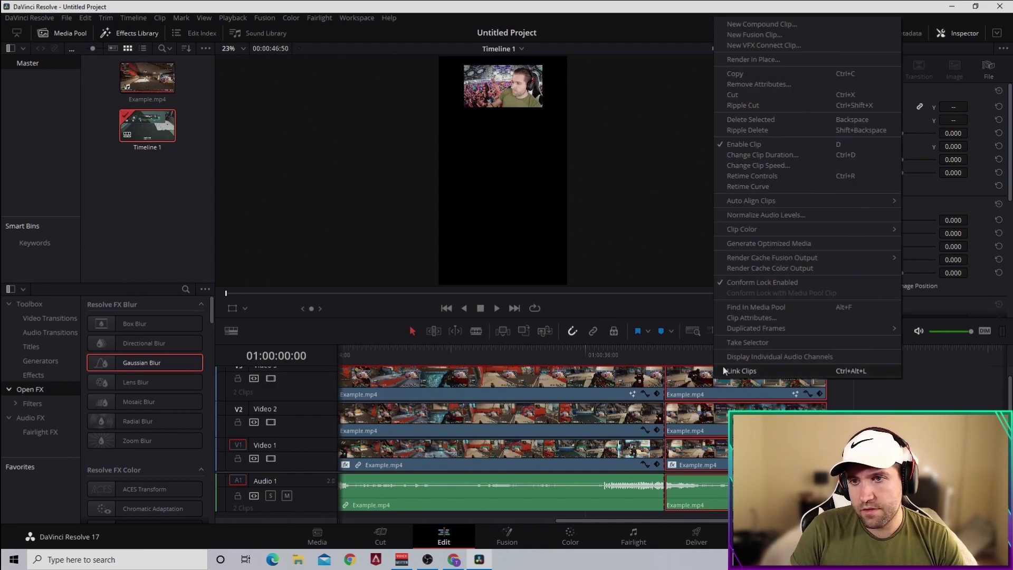
pyautogui.click(746, 121)
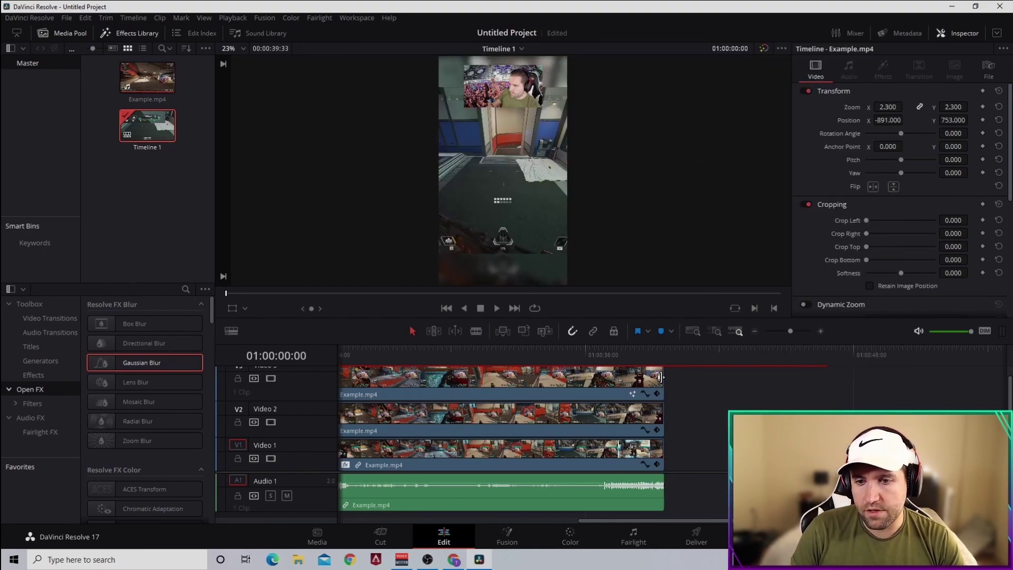
# - Trim the ends of all remaining clips back by 8:12
pyautogui.hotkey('ctrl', 'a')
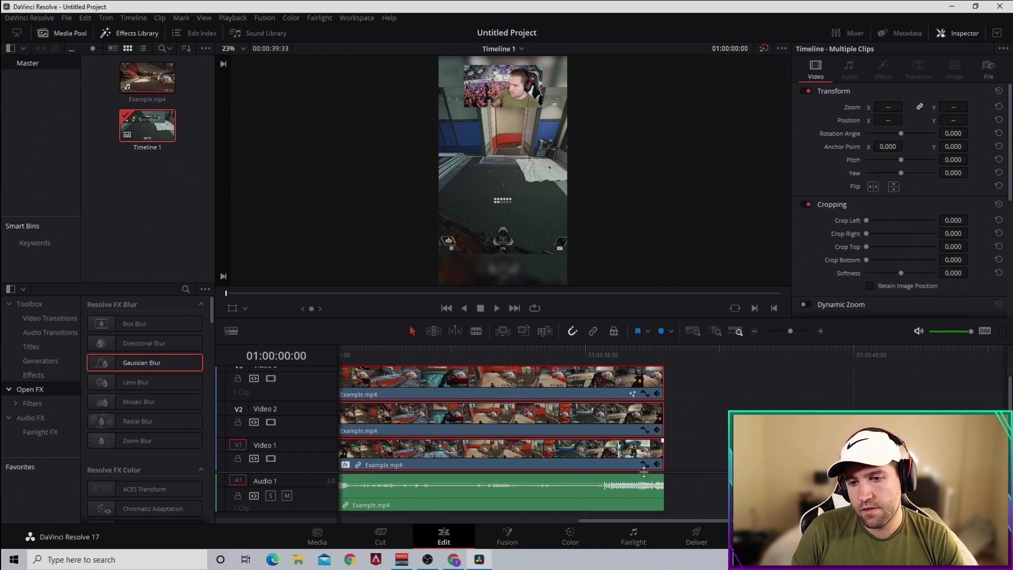
pyautogui.moveTo(665, 384); pyautogui.dragTo(580, 394)
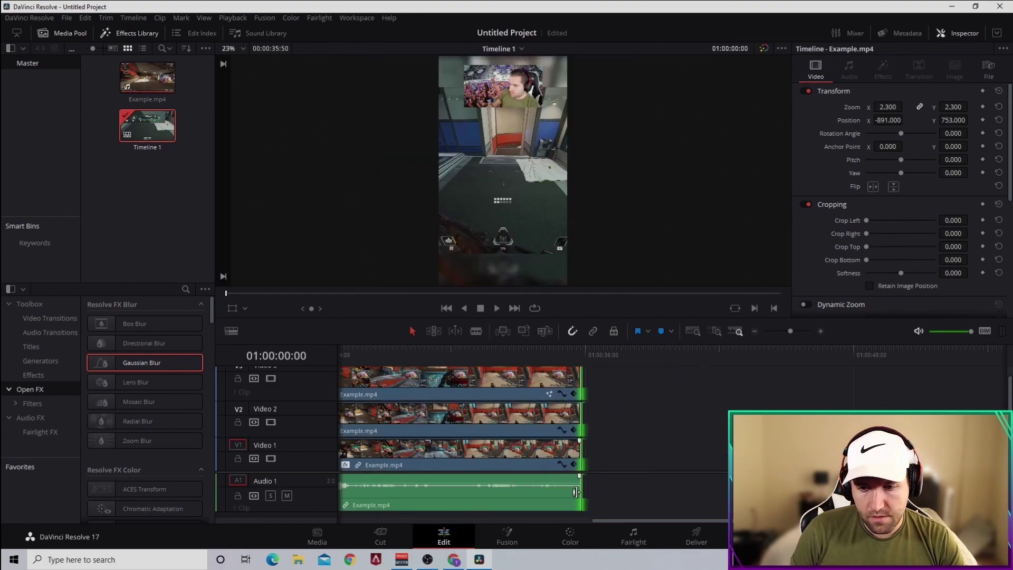
pyautogui.moveTo(534, 517); pyautogui.dragTo(358, 518)
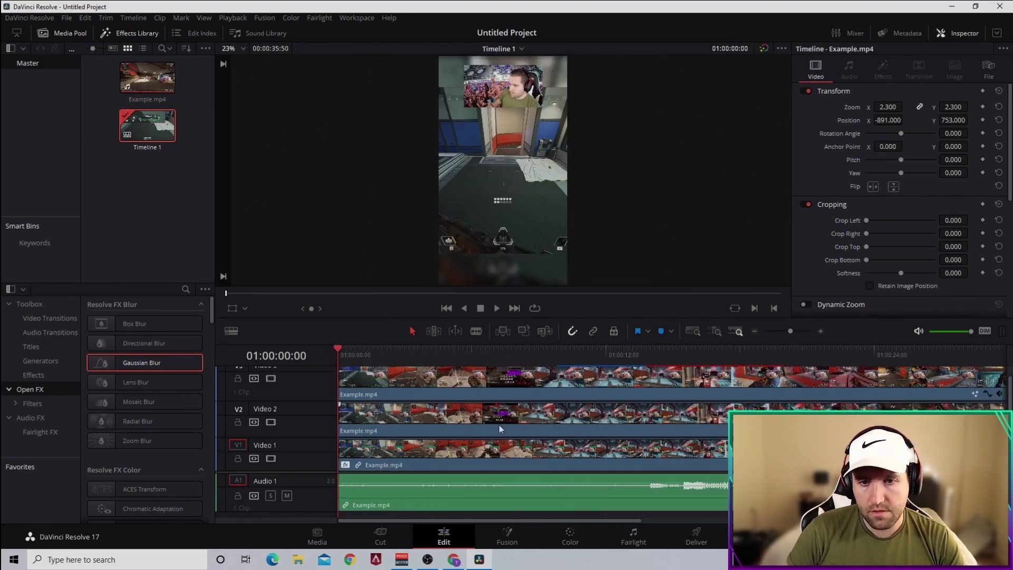
pyautogui.click(496, 308)
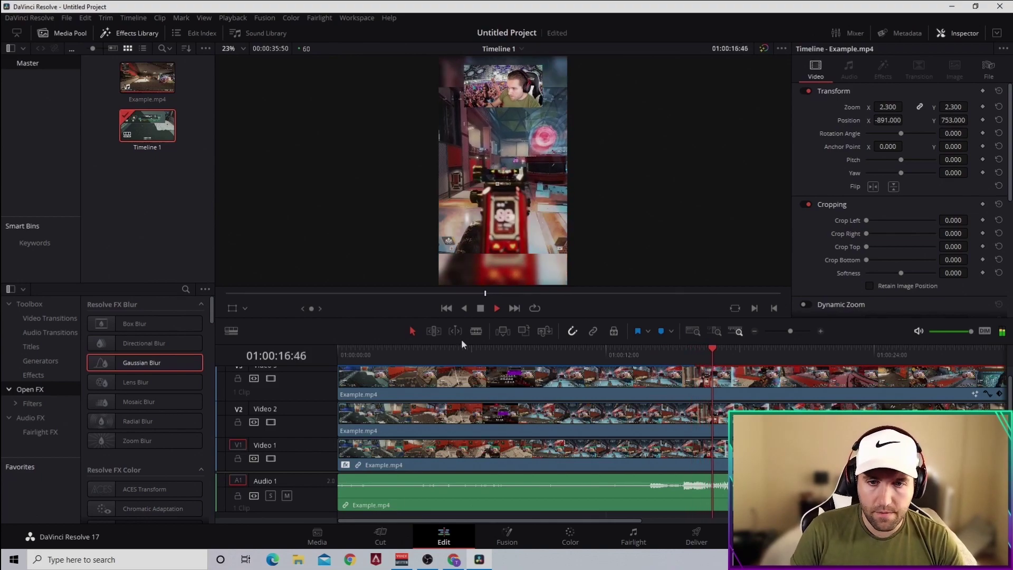
pyautogui.click(482, 310)
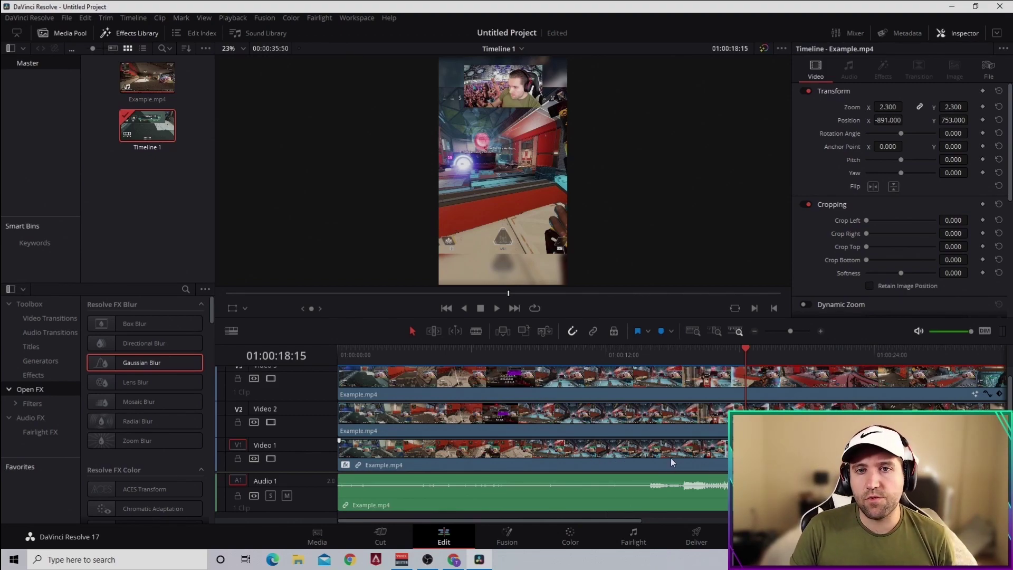
# - On the Deliver page, set the render to save as file '1' in OneDrive > Videos
pyautogui.click(692, 542)
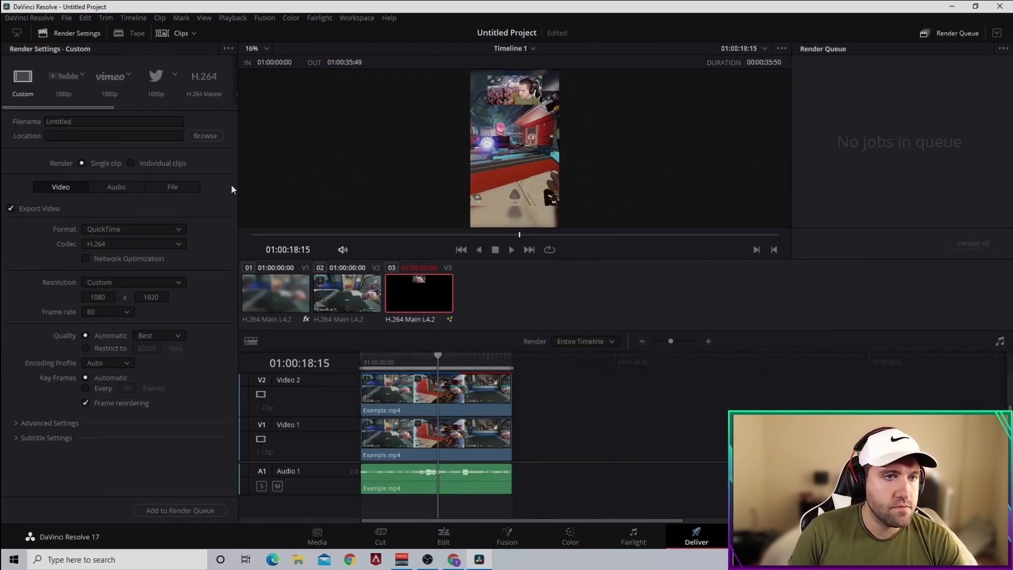
pyautogui.click(78, 120)
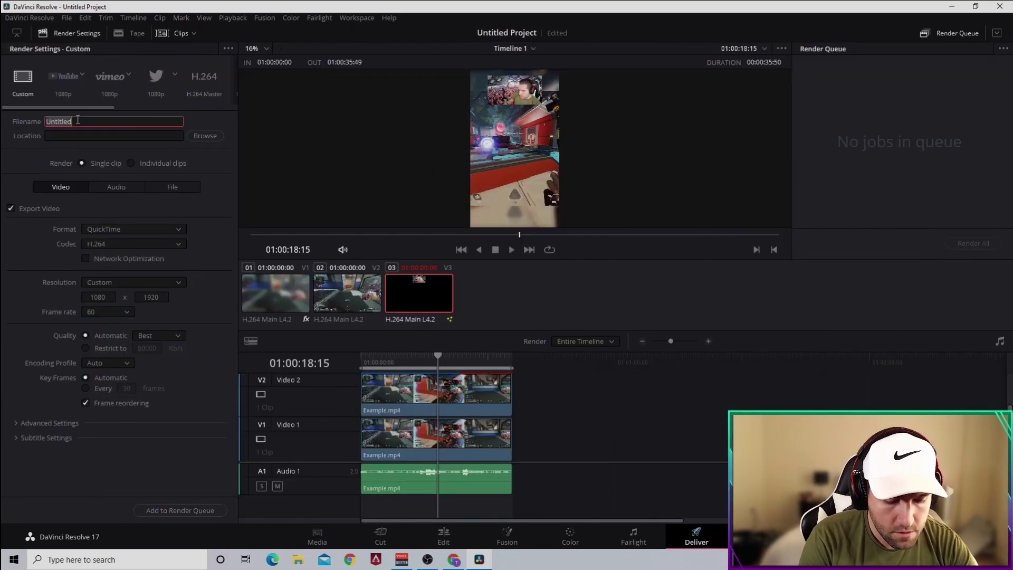
pyautogui.write('example')
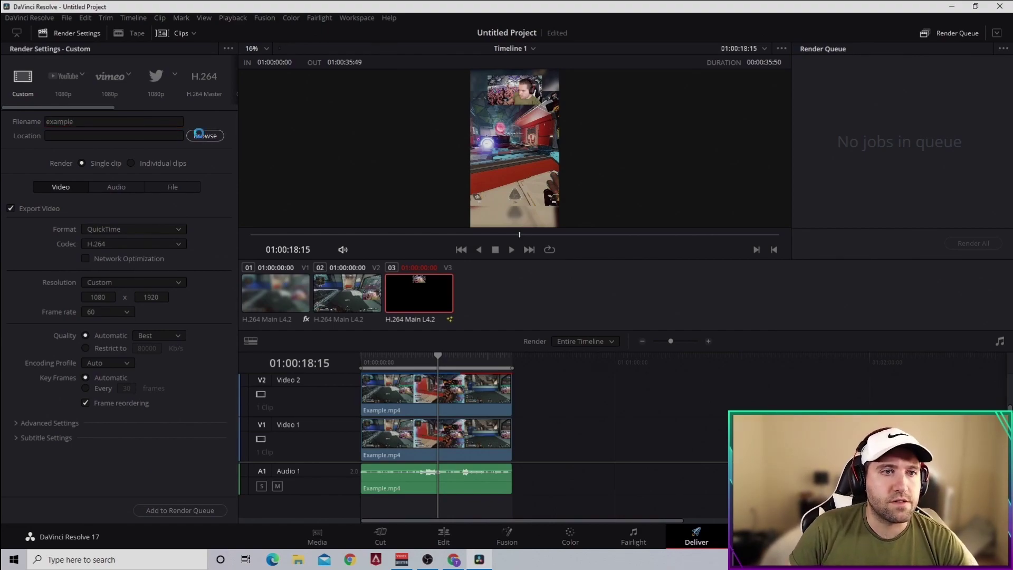
pyautogui.click(200, 134)
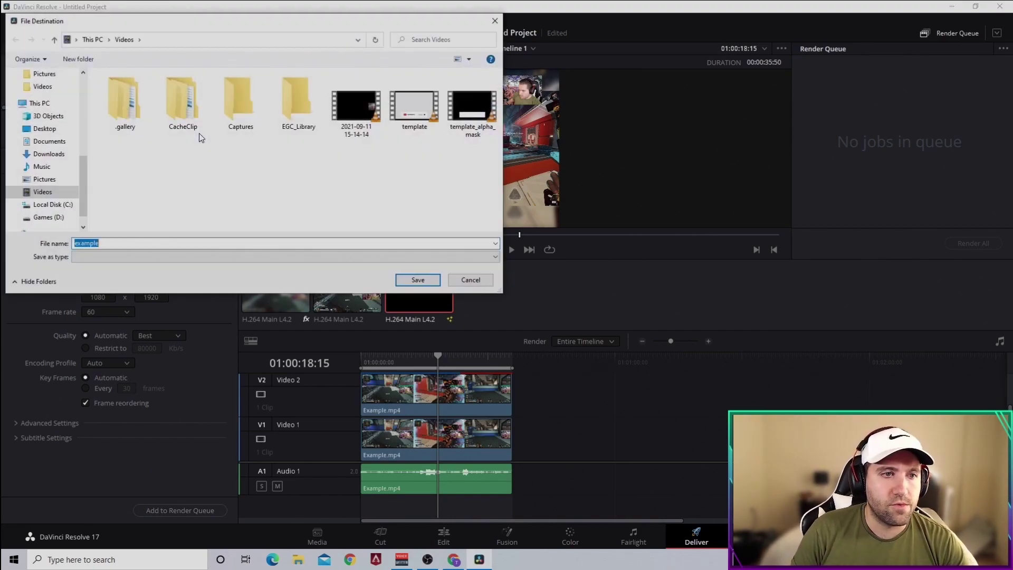
pyautogui.moveTo(88, 189); pyautogui.dragTo(89, 153)
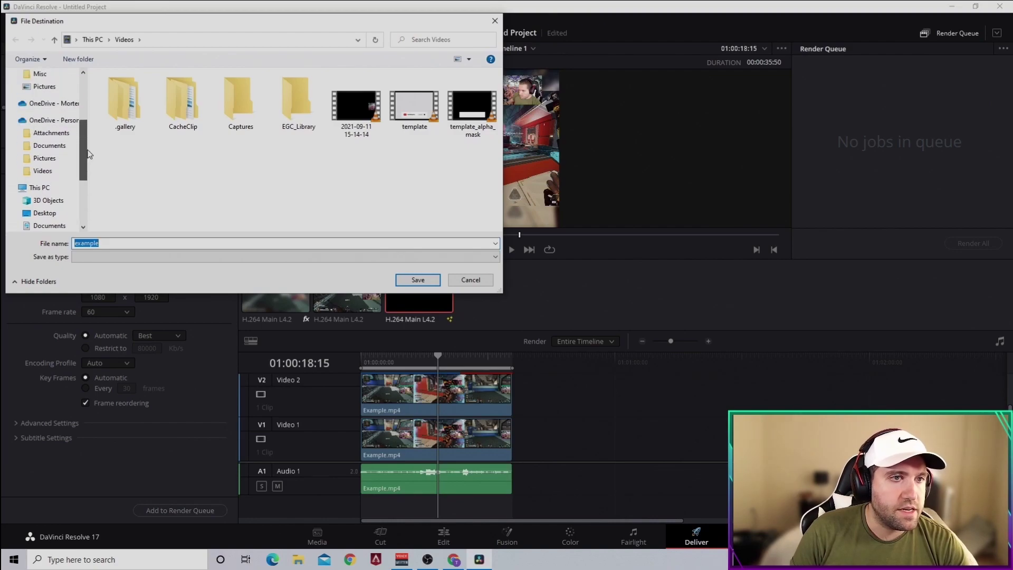
pyautogui.scroll(-1, 63, 148)
pyautogui.click(42, 128)
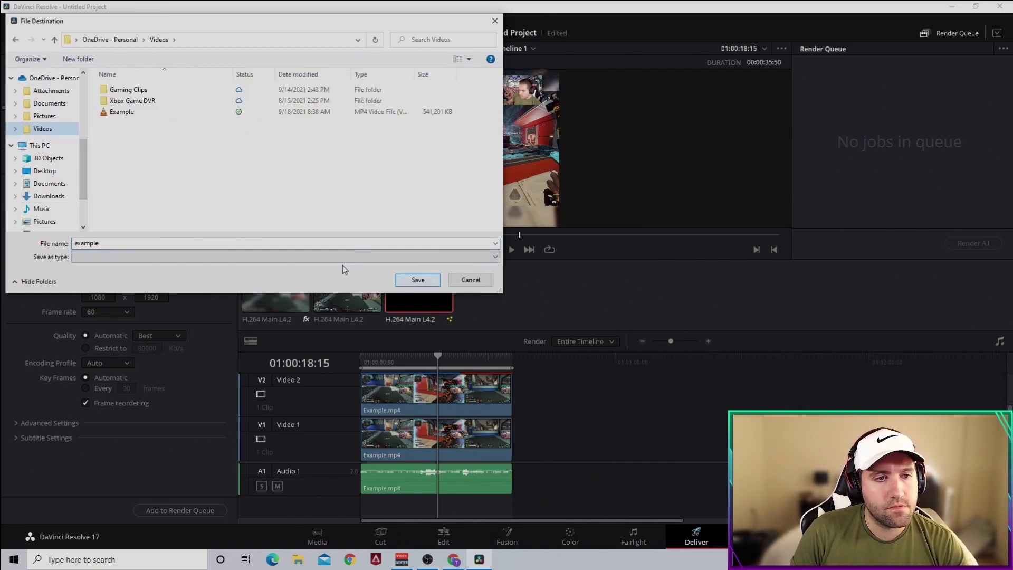
pyautogui.click(139, 244)
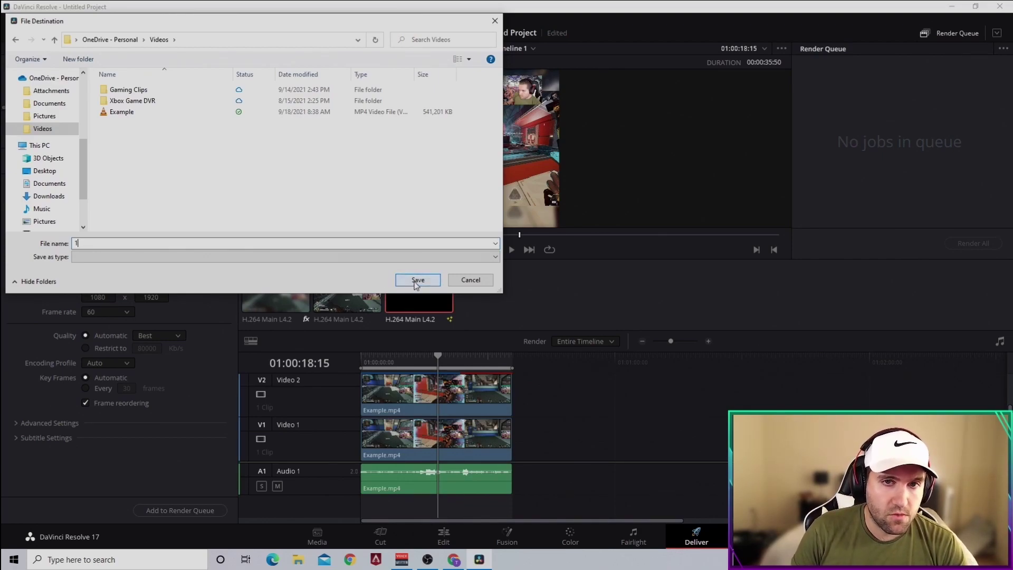
pyautogui.click(418, 280)
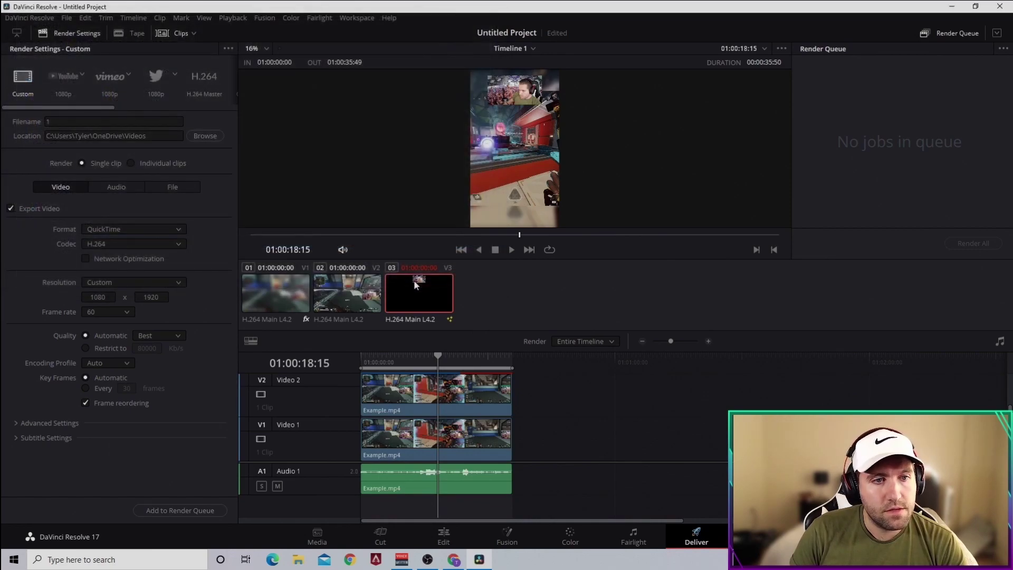
# - Set the format to MP4 with Best quality and add the job to the render queue
pyautogui.click(121, 230)
pyautogui.click(95, 312)
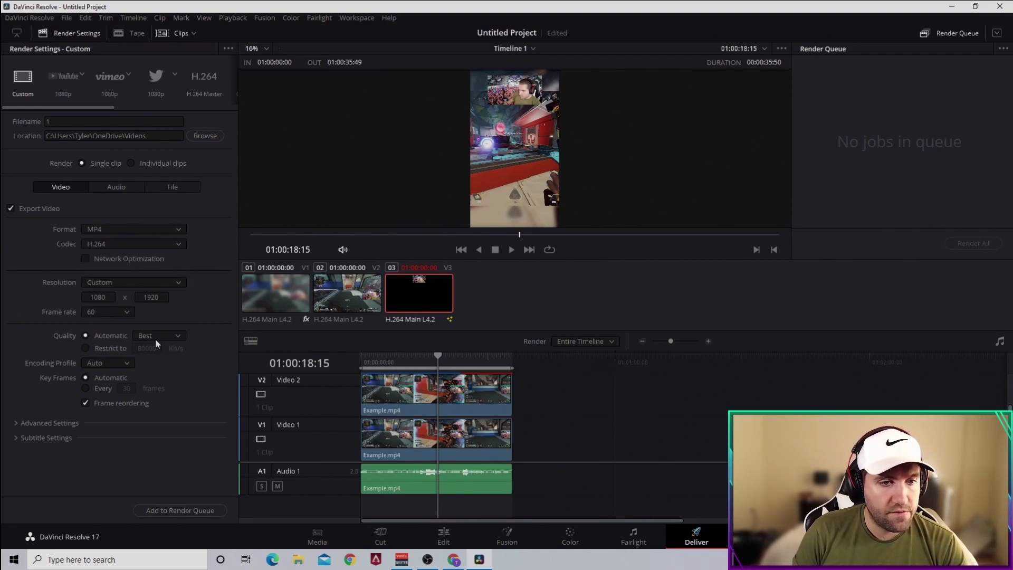
pyautogui.click(169, 342)
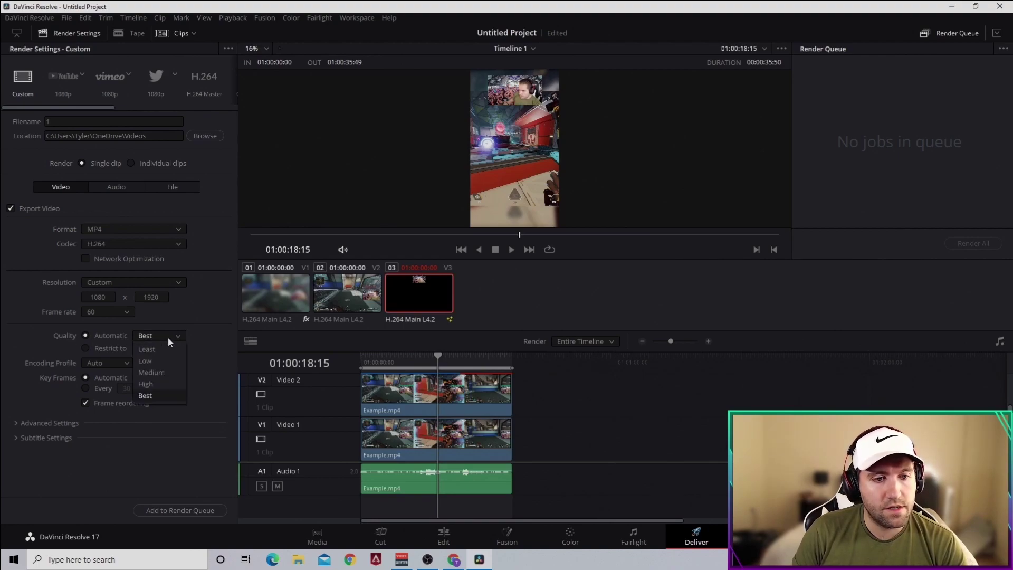
pyautogui.click(170, 342)
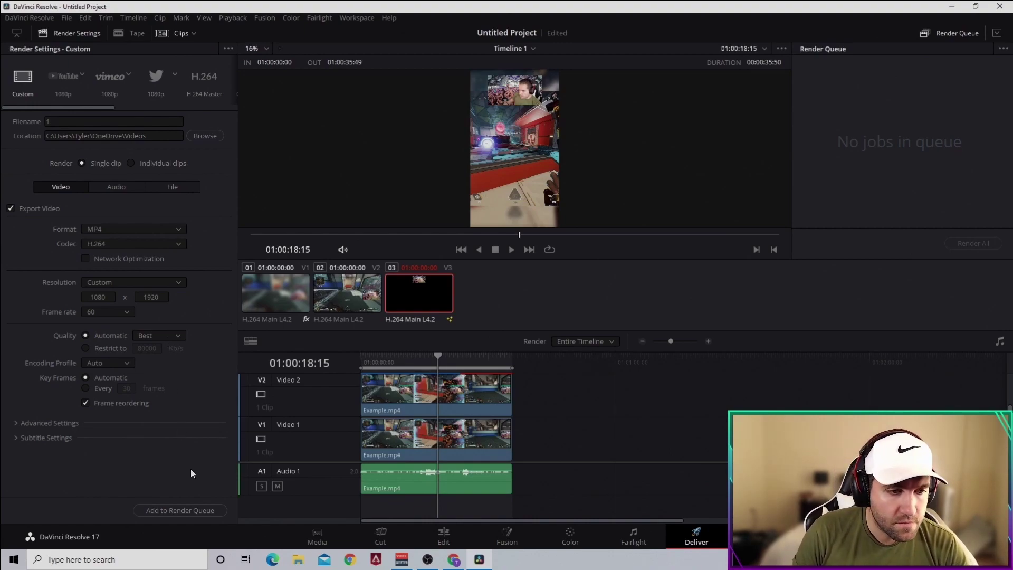
pyautogui.click(173, 510)
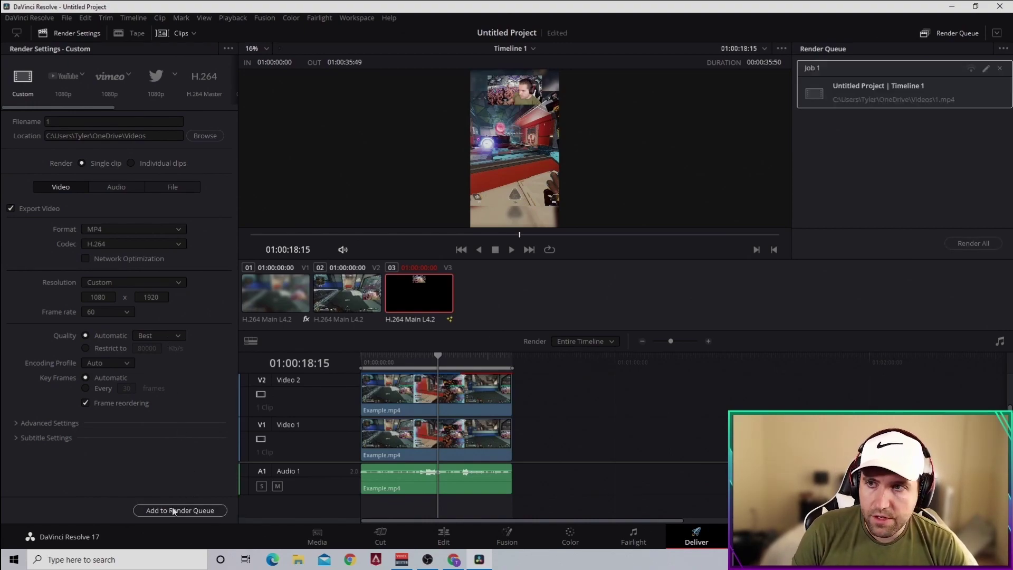
# - Render All to start rendering Job 1 to 1.mp4
pyautogui.click(975, 245)
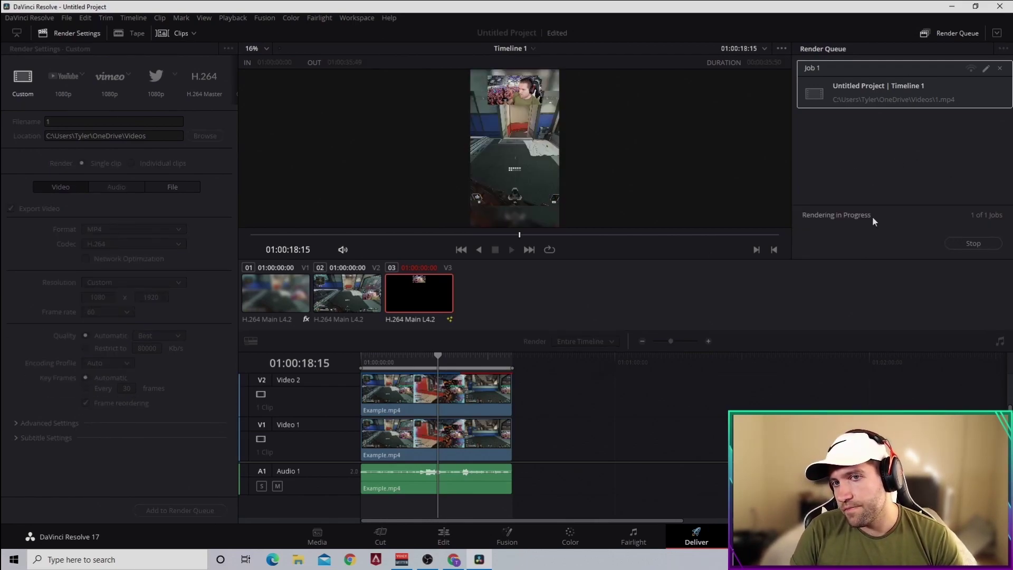